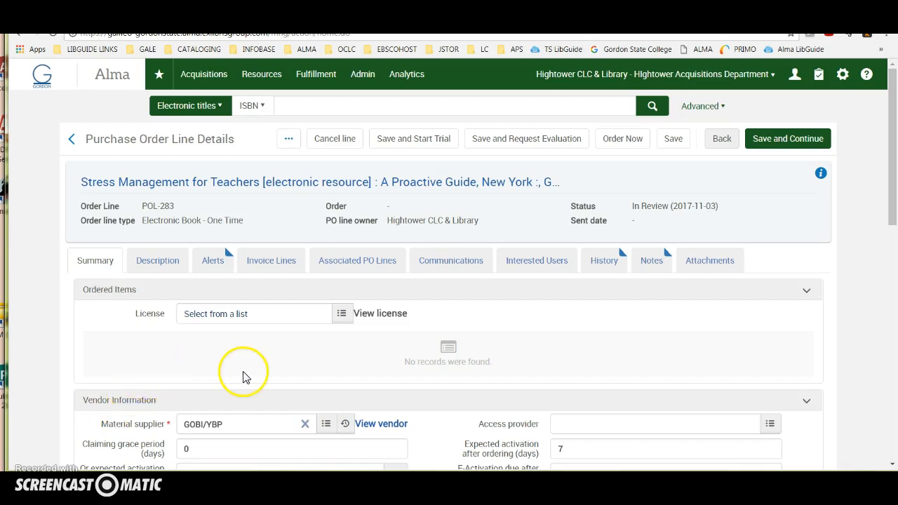
Step: Check the funding and PO line details of the Stress Management for Teachers line, including manual packaging, and save it to continue
{"action": "scroll", "coordinate": [243, 377], "scroll_direction": "down", "scroll_amount": 10}
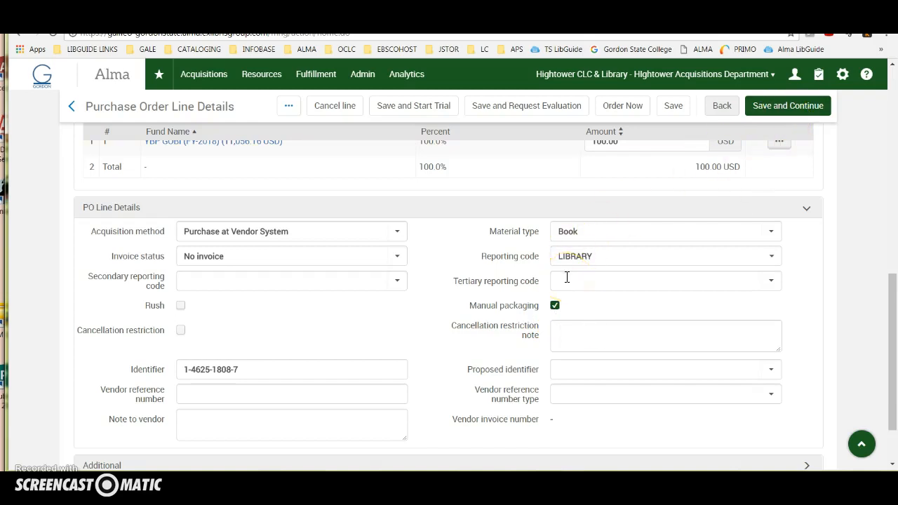
{"action": "scroll", "coordinate": [567, 281], "scroll_direction": "up", "scroll_amount": 2}
{"action": "left_click", "coordinate": [792, 109]}
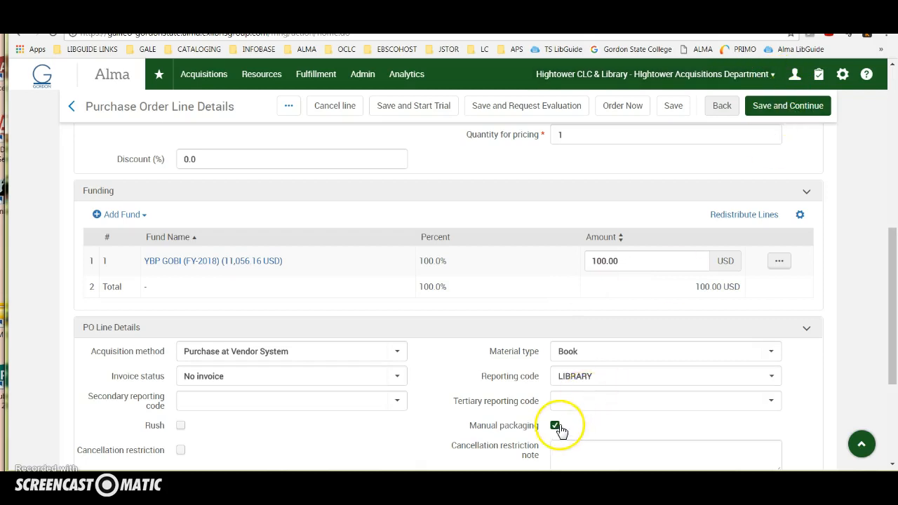
{"action": "left_click", "coordinate": [806, 108]}
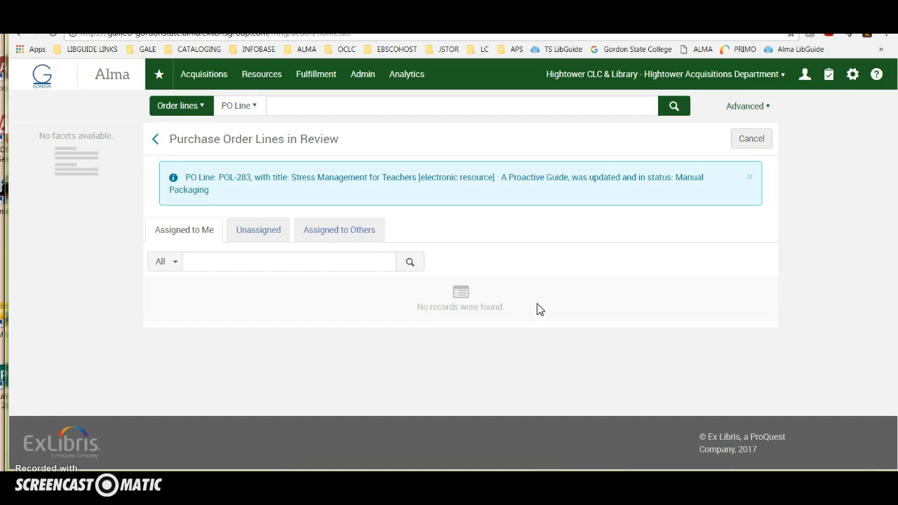
Step: Open the PO lines waiting to be packaged, review them, and combine all of them into one new purchase order
{"action": "left_click", "coordinate": [199, 77]}
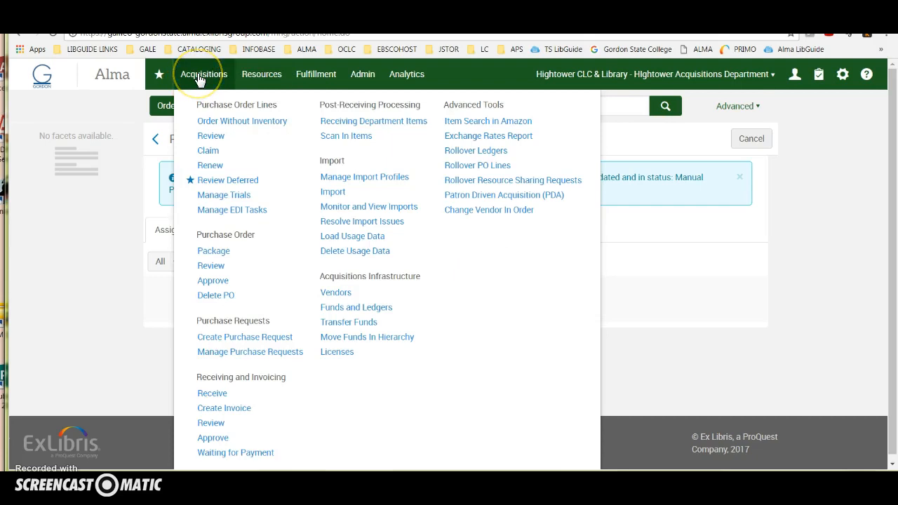
{"action": "left_click", "coordinate": [213, 252]}
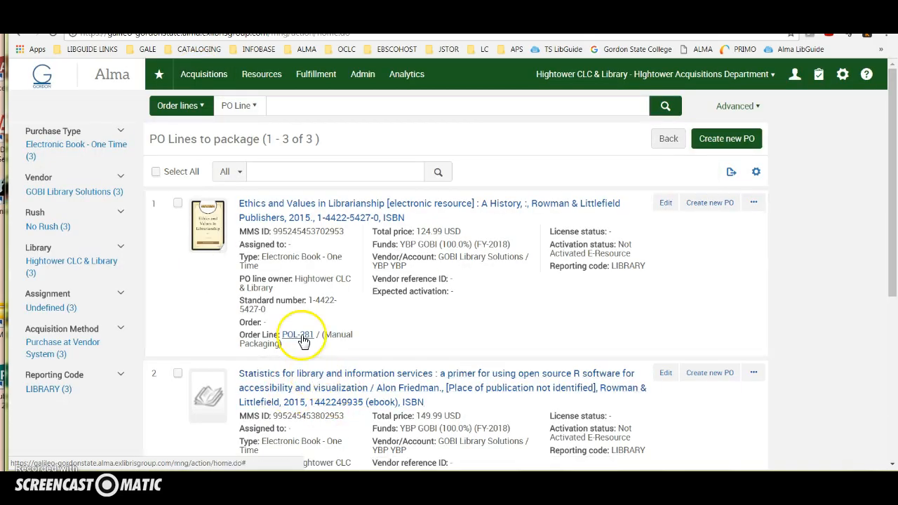
{"action": "scroll", "coordinate": [353, 388], "scroll_direction": "down", "scroll_amount": 2}
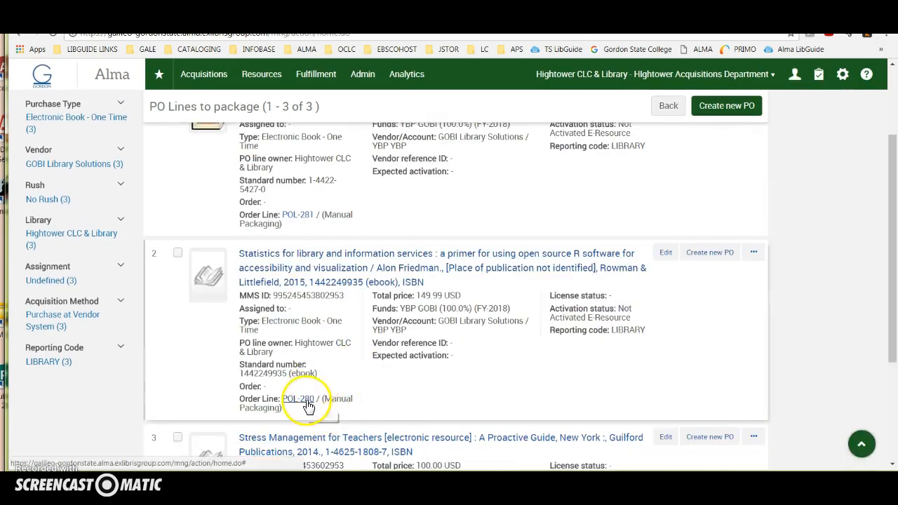
{"action": "scroll", "coordinate": [317, 411], "scroll_direction": "down", "scroll_amount": 3}
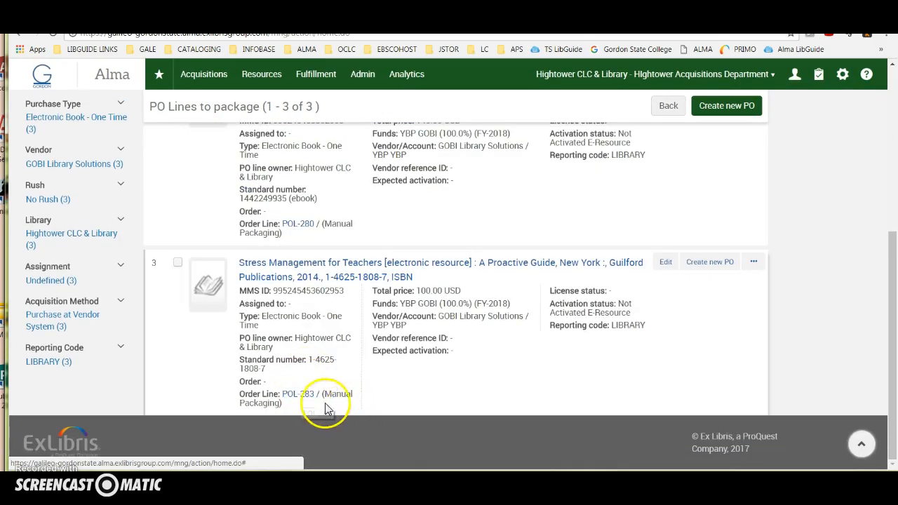
{"action": "scroll", "coordinate": [331, 228], "scroll_direction": "up", "scroll_amount": 3}
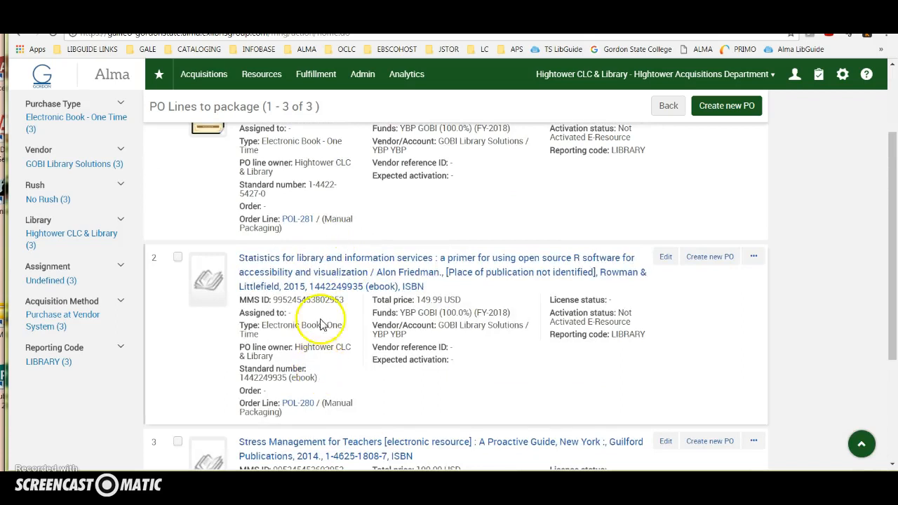
{"action": "scroll", "coordinate": [351, 235], "scroll_direction": "up", "scroll_amount": 3}
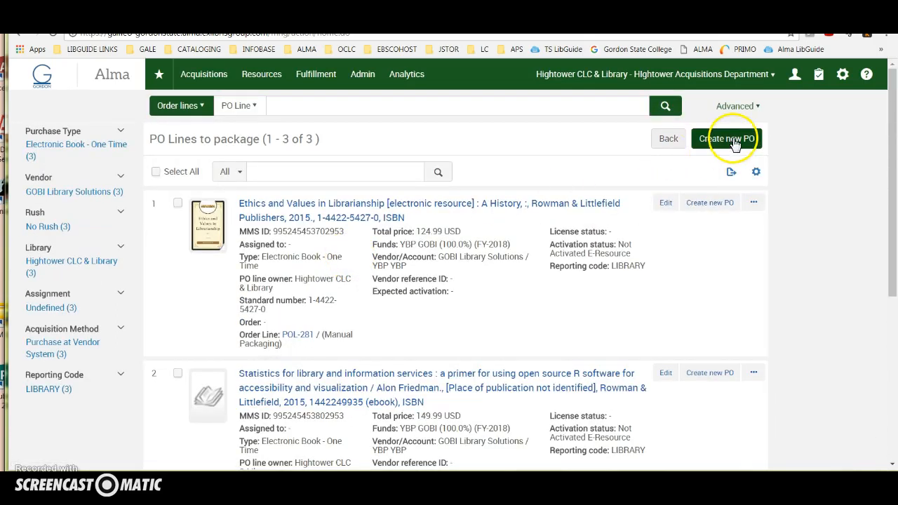
{"action": "left_click", "coordinate": [155, 172]}
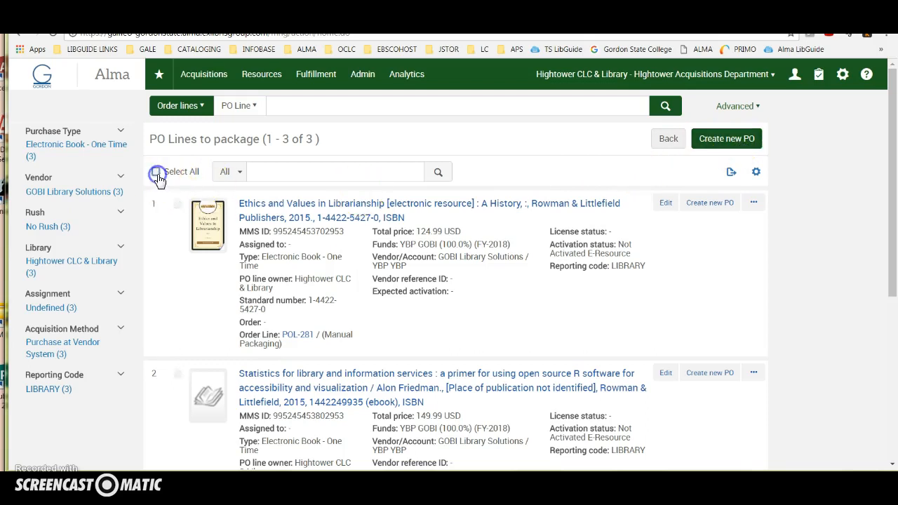
{"action": "left_click", "coordinate": [733, 142]}
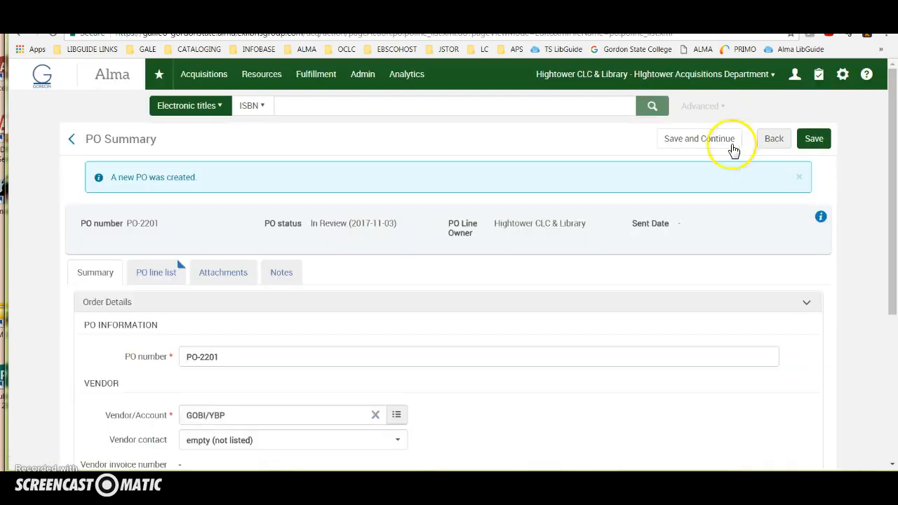
Step: Replace the new purchase order's default PO number with the library's own number, keeping the PO- prefix
{"action": "scroll", "coordinate": [320, 381], "scroll_direction": "down", "scroll_amount": 2}
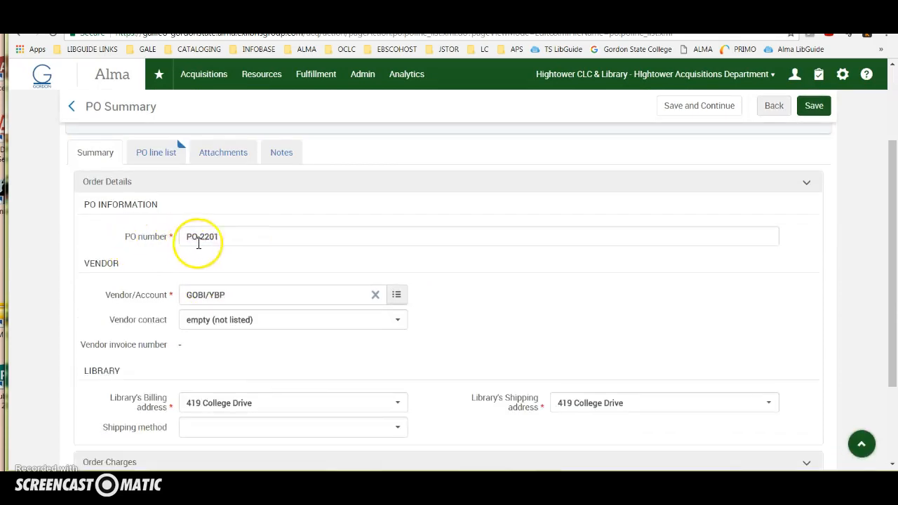
{"action": "scroll", "coordinate": [431, 315], "scroll_direction": "down", "scroll_amount": 1}
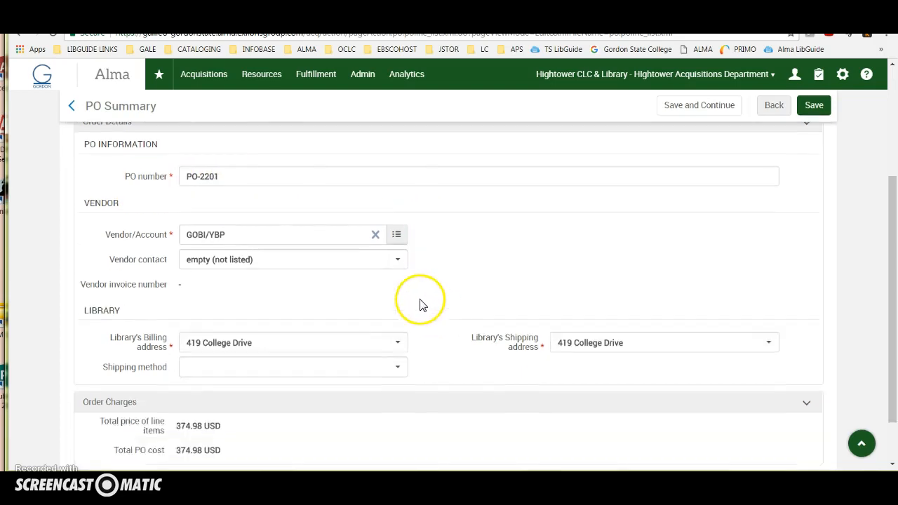
{"action": "left_click", "coordinate": [202, 178]}
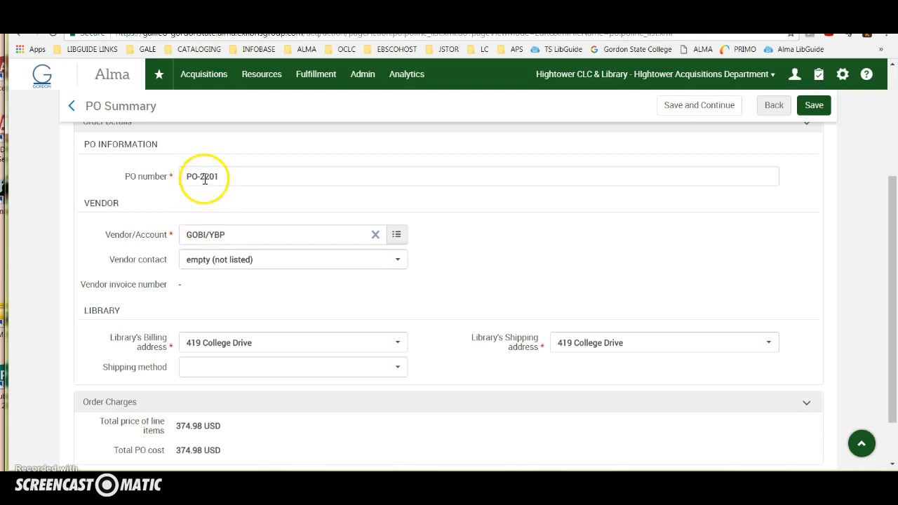
{"action": "left_click", "coordinate": [204, 177]}
{"action": "key", "text": "Delete"}
{"action": "key", "text": "Delete"}
{"action": "key", "text": "Delete"}
{"action": "key", "text": "Delete"}
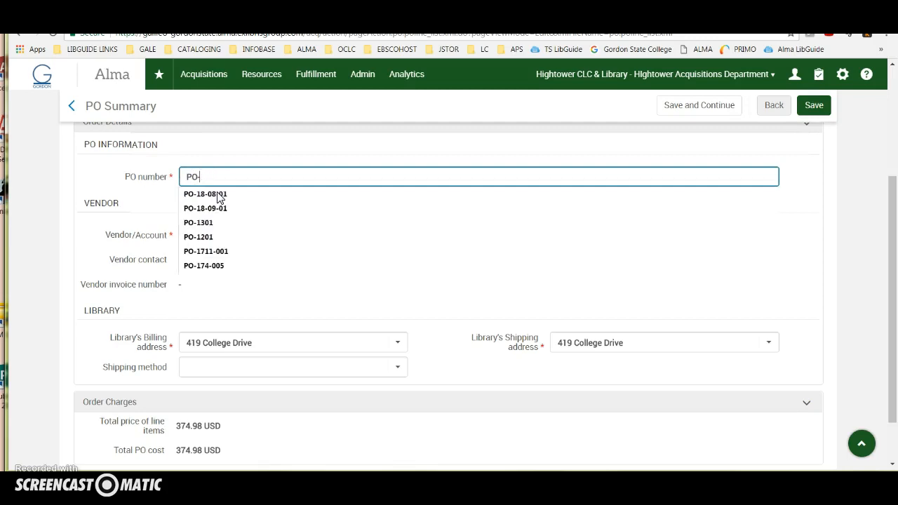
{"action": "type", "text": "18"}
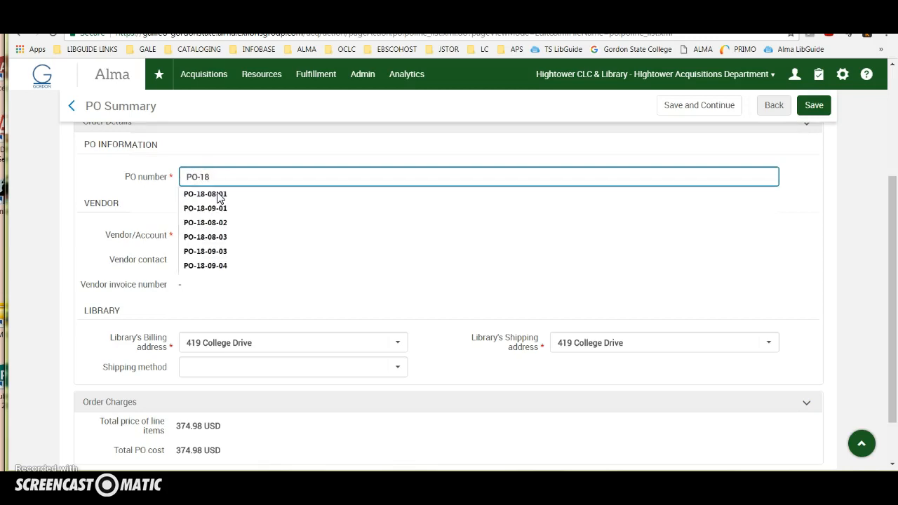
{"action": "type", "text": "-11"}
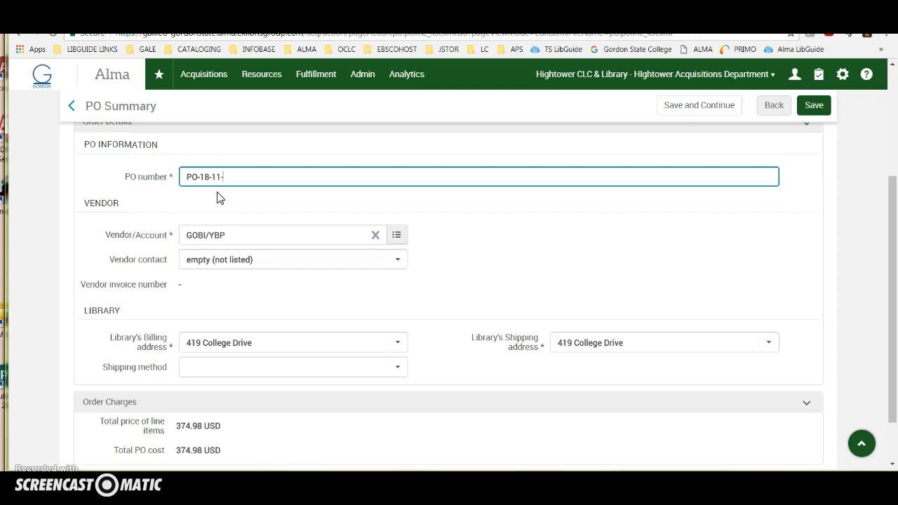
{"action": "type", "text": "-01"}
Step: Compare the order's total PO cost with the total on the vendor's PDF invoice in Adobe Acrobat Pro
{"action": "scroll", "coordinate": [245, 299], "scroll_direction": "down", "scroll_amount": 2}
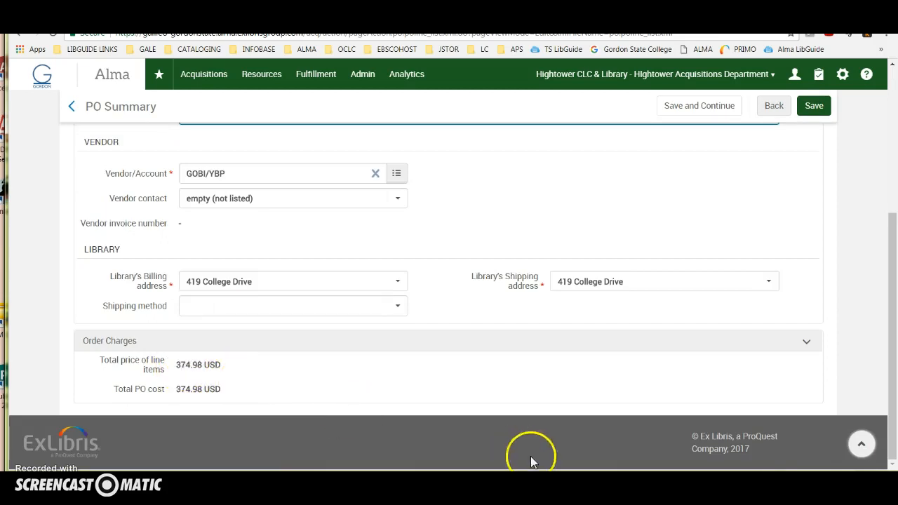
{"action": "left_click", "coordinate": [396, 484]}
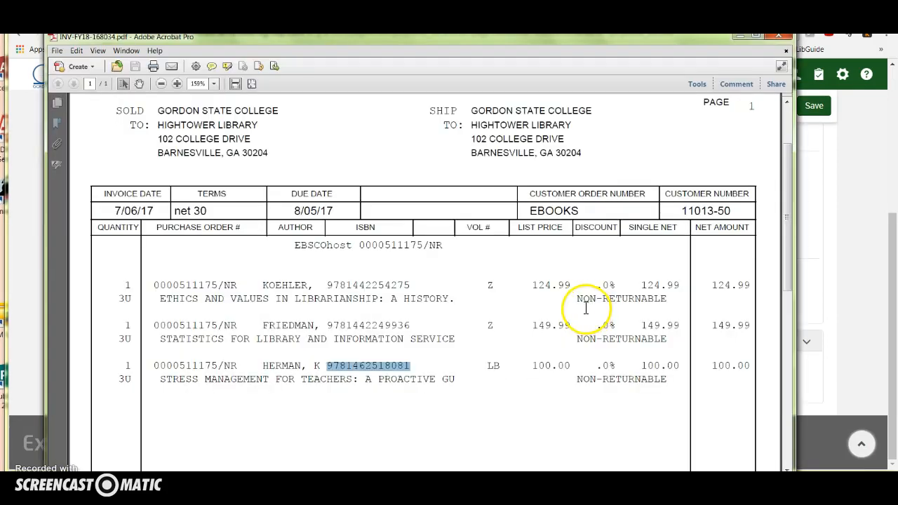
{"action": "scroll", "coordinate": [586, 307], "scroll_direction": "down", "scroll_amount": 2}
{"action": "scroll", "coordinate": [586, 307], "scroll_direction": "down", "scroll_amount": 10}
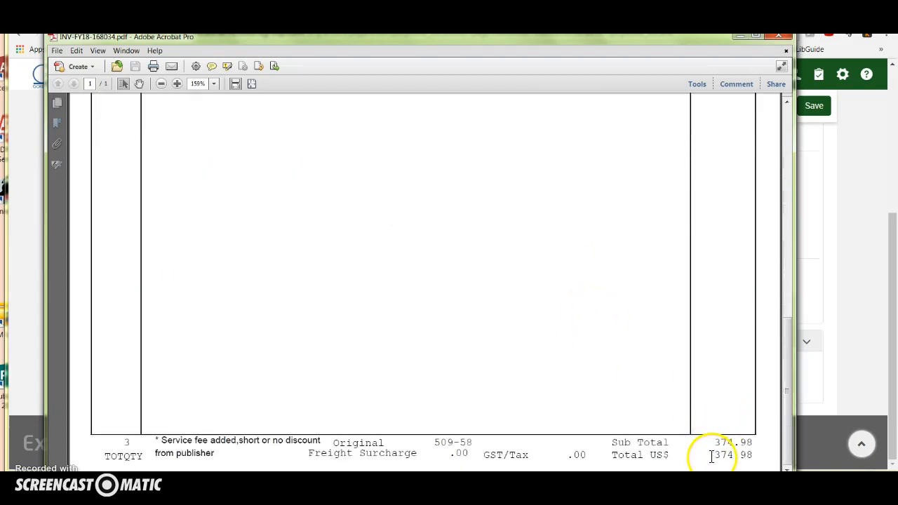
{"action": "left_click", "coordinate": [838, 337]}
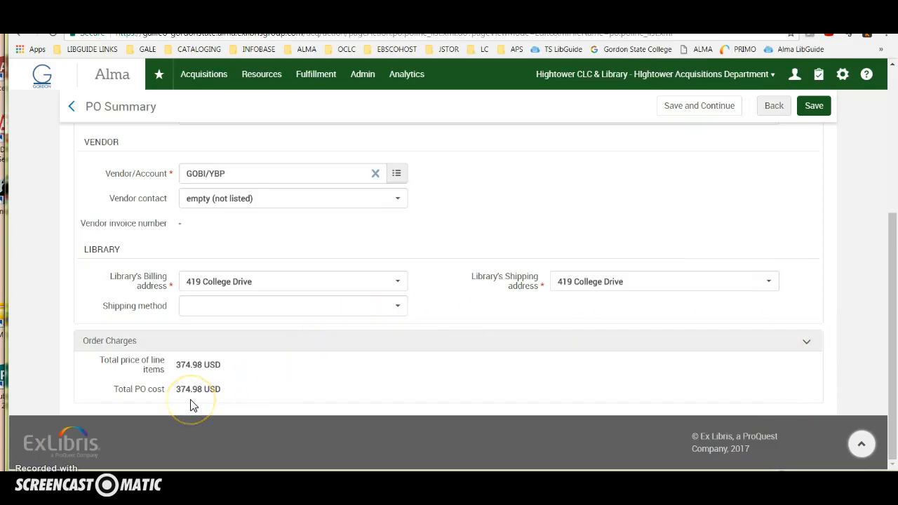
Step: Return to the top of the PO Summary and save the purchase order
{"action": "scroll", "coordinate": [447, 304], "scroll_direction": "up", "scroll_amount": 3}
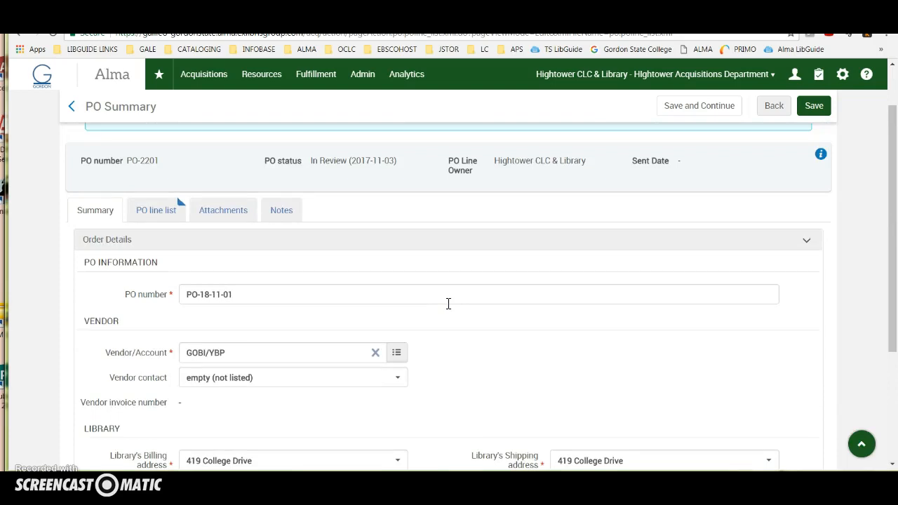
{"action": "left_click", "coordinate": [448, 303]}
{"action": "left_click", "coordinate": [825, 106]}
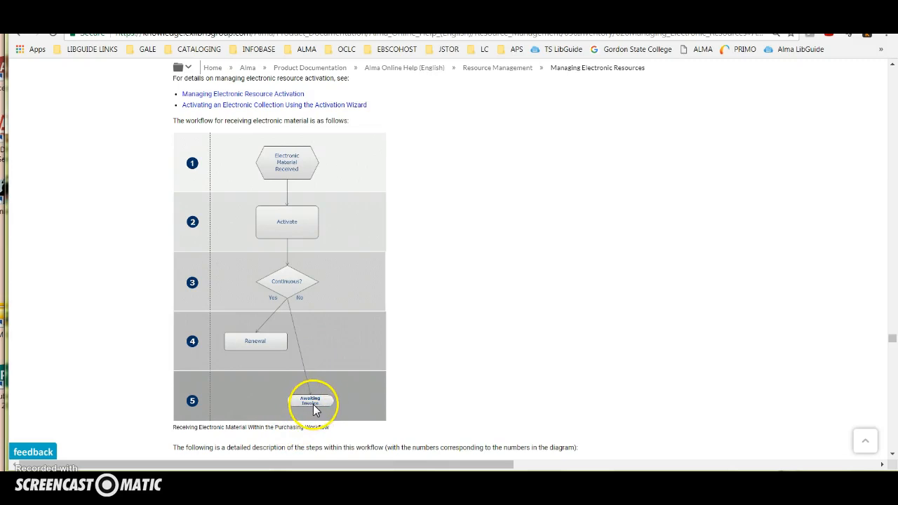
Step: Read the help page's workflow steps for receiving, activating and invoicing electronic material
{"action": "scroll", "coordinate": [443, 399], "scroll_direction": "down", "scroll_amount": 3}
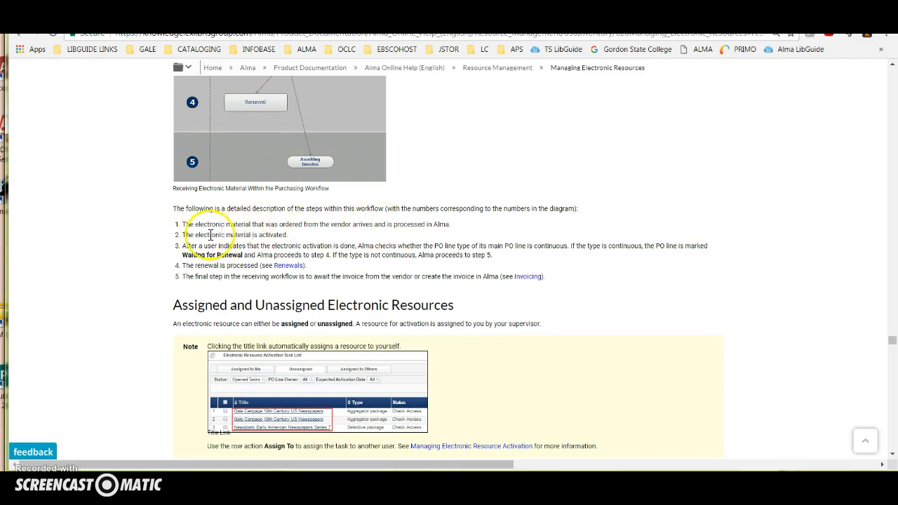
{"action": "left_click_drag", "start_coordinate": [226, 236], "coordinate": [288, 235]}
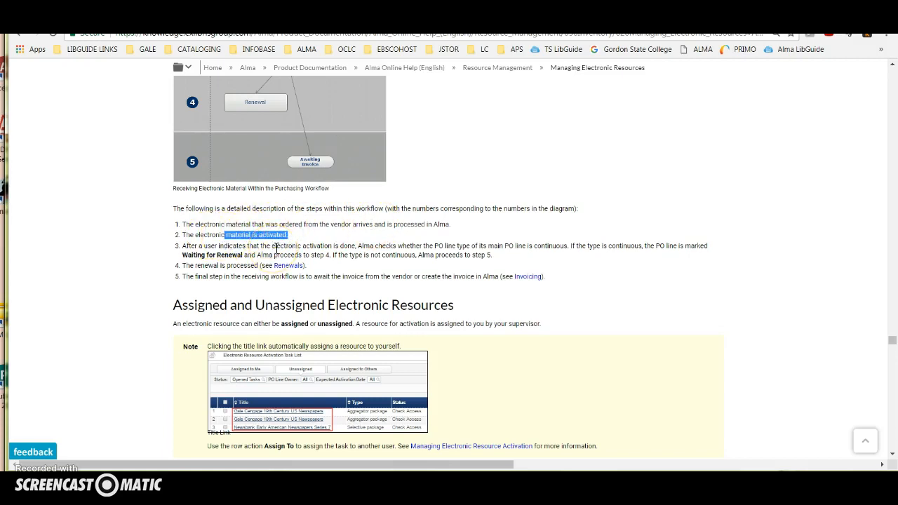
{"action": "left_click_drag", "start_coordinate": [358, 247], "coordinate": [566, 246]}
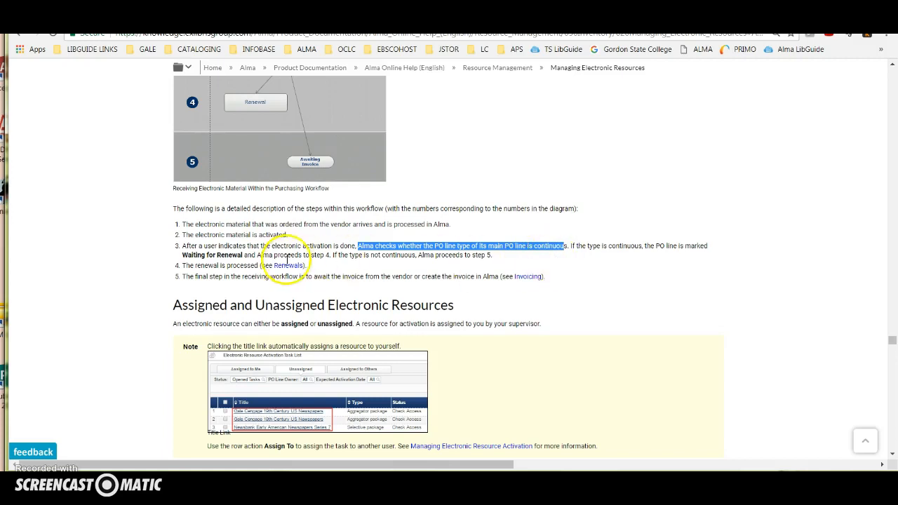
{"action": "left_click", "coordinate": [340, 277]}
{"action": "left_click_drag", "start_coordinate": [341, 277], "coordinate": [485, 276]}
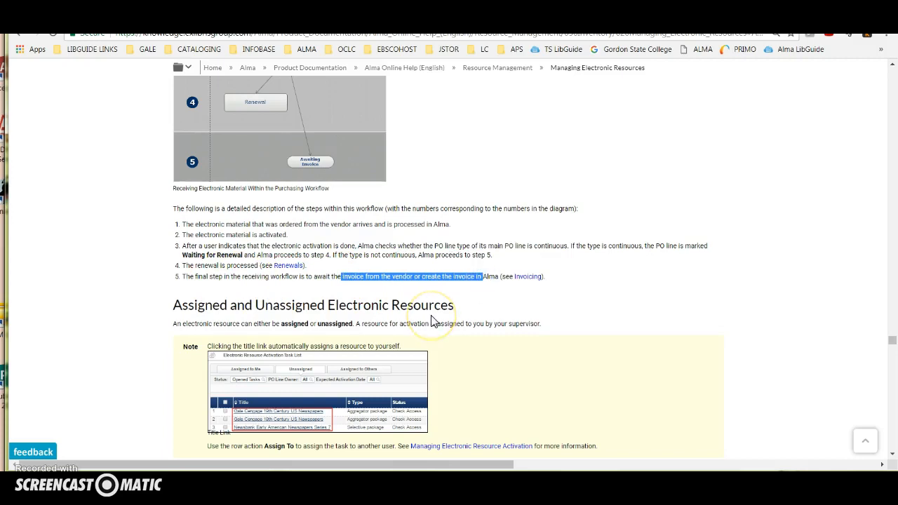
{"action": "scroll", "coordinate": [429, 316], "scroll_direction": "up", "scroll_amount": 4}
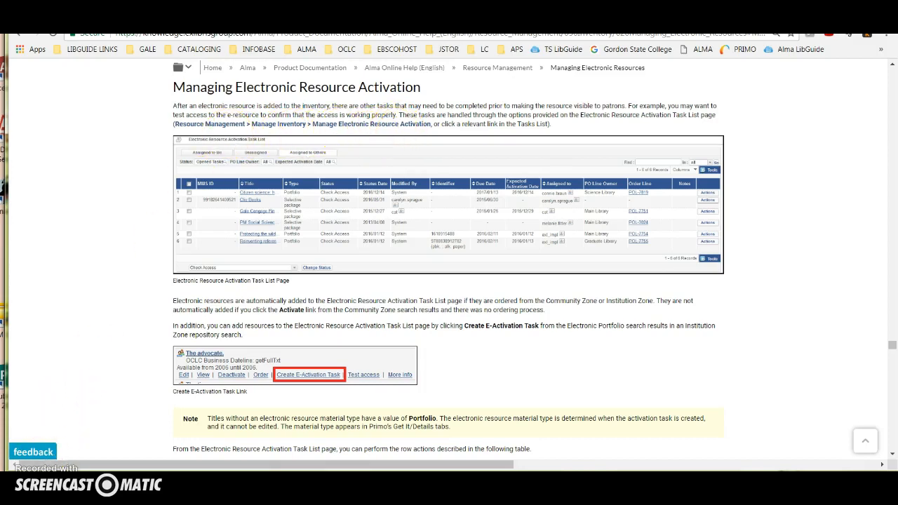
Step: Switch back to Alma and open the Electronic Resource Activation Task List for managing electronic resource activation
{"action": "left_click", "coordinate": [274, 17]}
{"action": "left_click", "coordinate": [277, 83]}
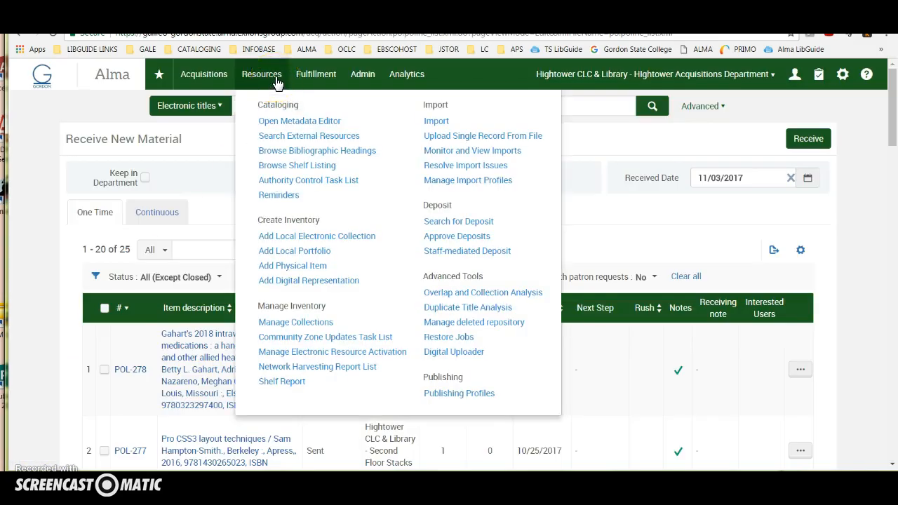
{"action": "left_click", "coordinate": [281, 283]}
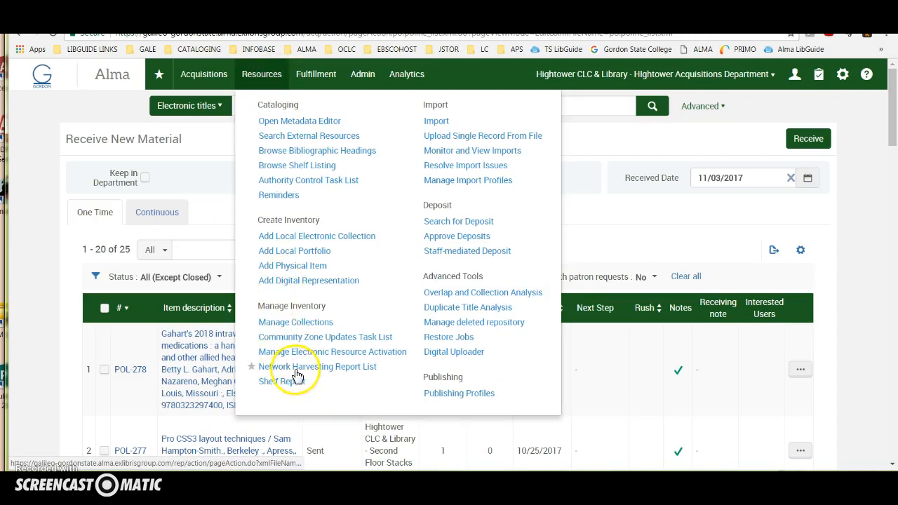
{"action": "left_click", "coordinate": [342, 353]}
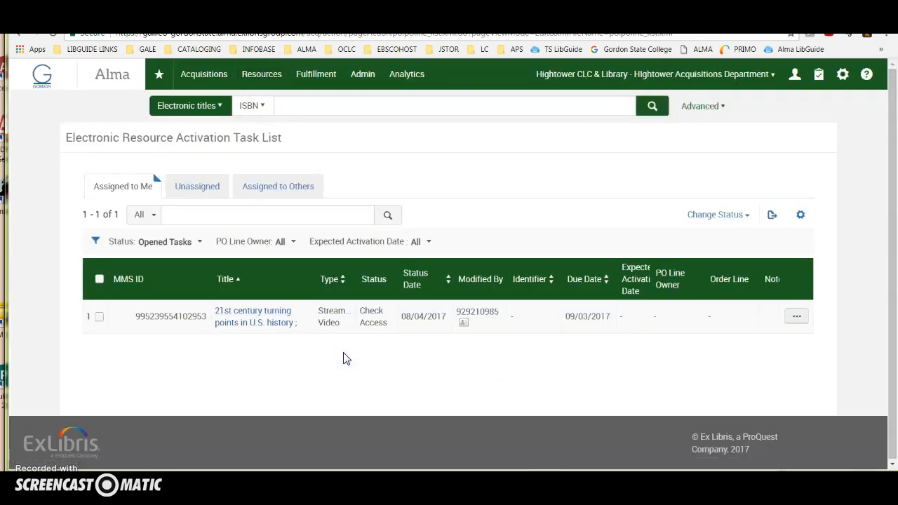
Step: Check the unassigned, assigned-to-others and own activation tasks, and look at the task status filter
{"action": "left_click", "coordinate": [199, 189]}
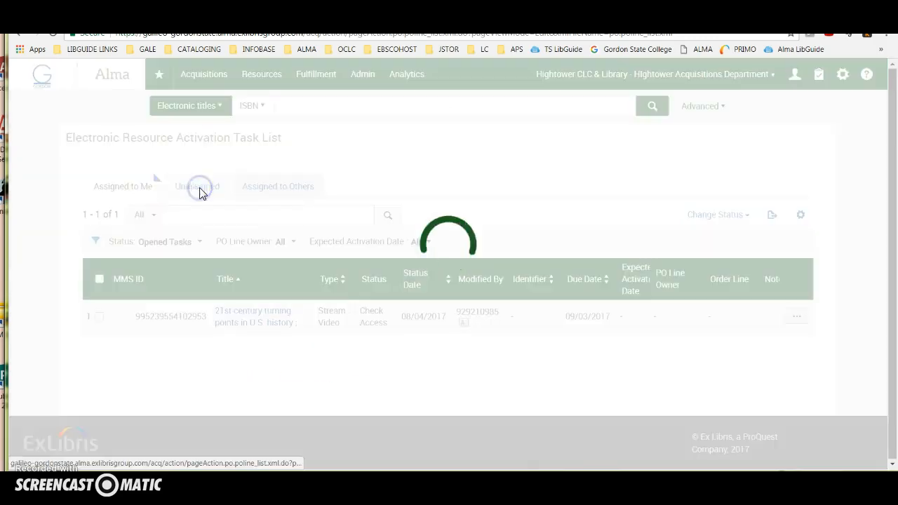
{"action": "left_click", "coordinate": [279, 190]}
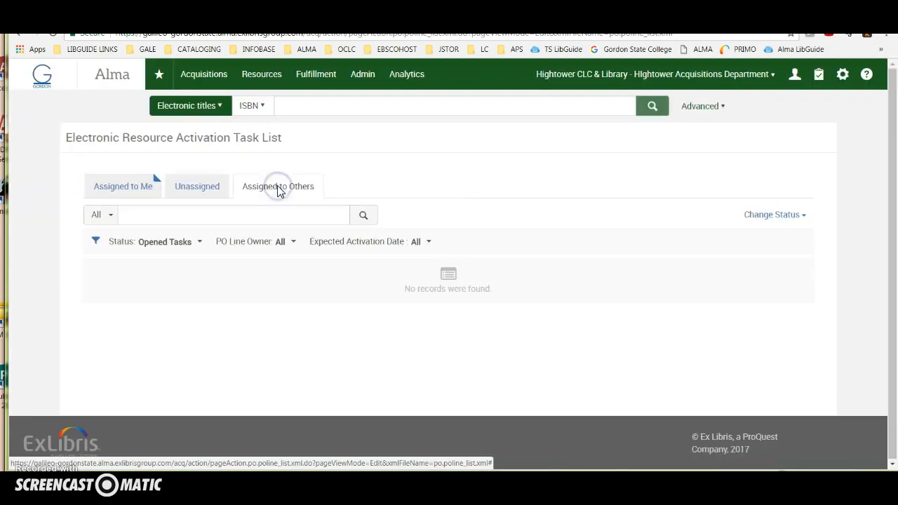
{"action": "left_click", "coordinate": [137, 191]}
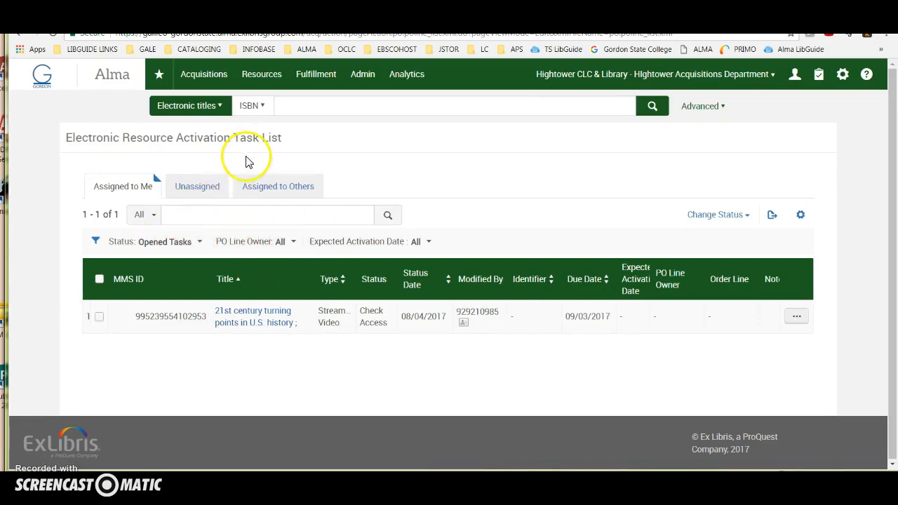
{"action": "left_click", "coordinate": [198, 241]}
{"action": "left_click", "coordinate": [149, 265]}
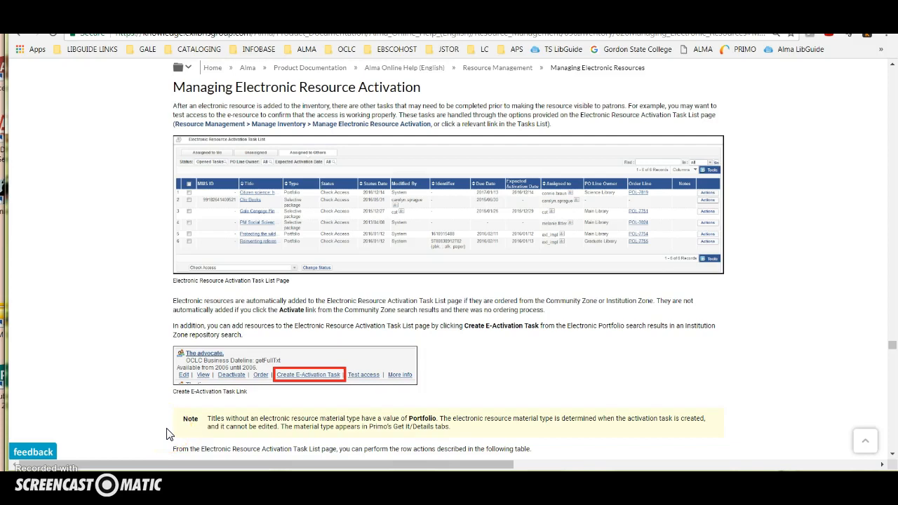
Step: Switch to the invoice PDF in Acrobat and copy the ISBN of Ethics and Values in Librarianship
{"action": "left_click", "coordinate": [193, 433]}
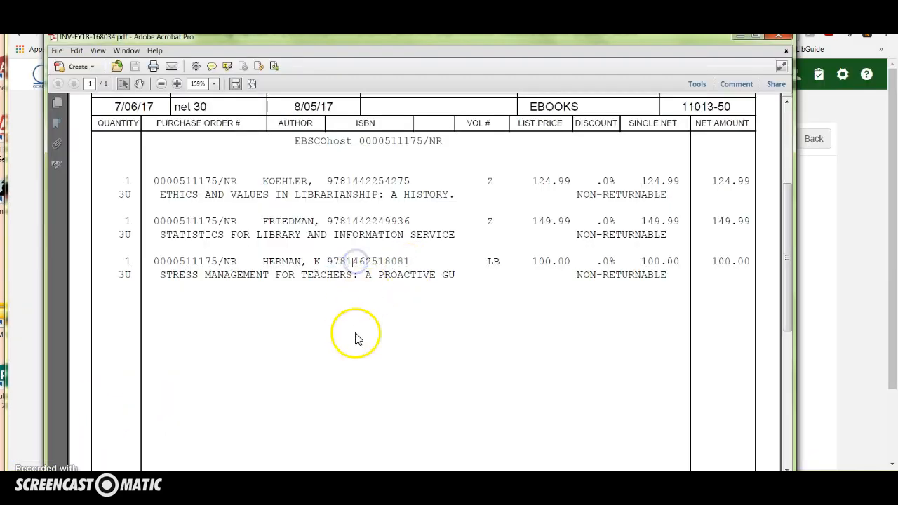
{"action": "scroll", "coordinate": [356, 335], "scroll_direction": "up", "scroll_amount": 1}
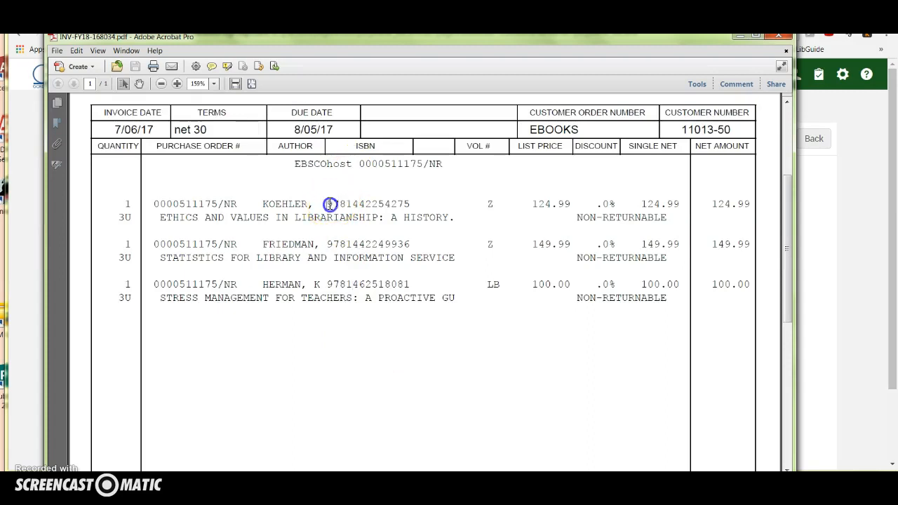
{"action": "left_click_drag", "start_coordinate": [409, 209], "coordinate": [411, 209]}
{"action": "key", "text": "ctrl+c"}
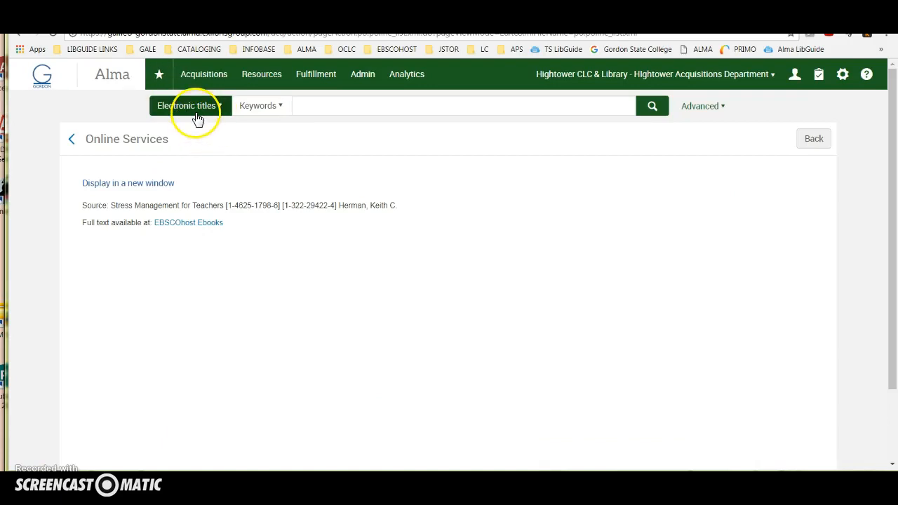
{"action": "left_click", "coordinate": [279, 106]}
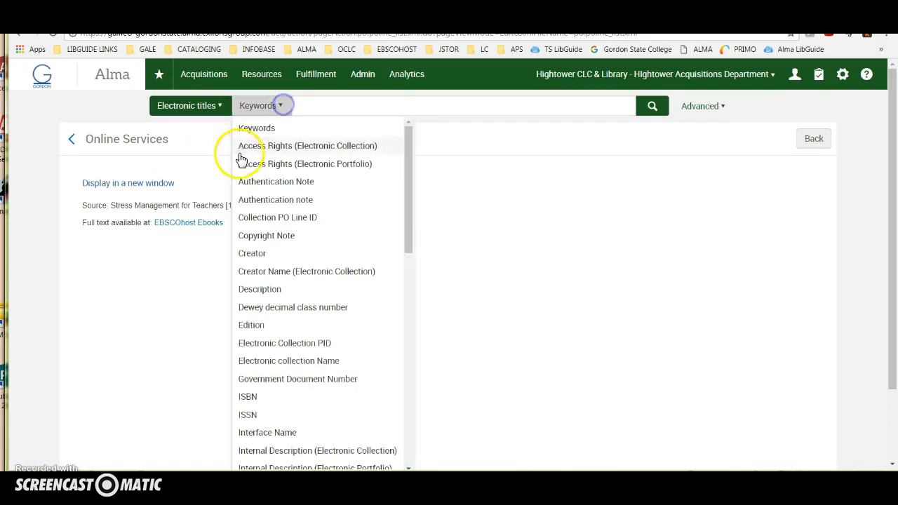
{"action": "left_click", "coordinate": [252, 396]}
{"action": "left_click", "coordinate": [315, 106]}
{"action": "key", "text": "ctrl+v"}
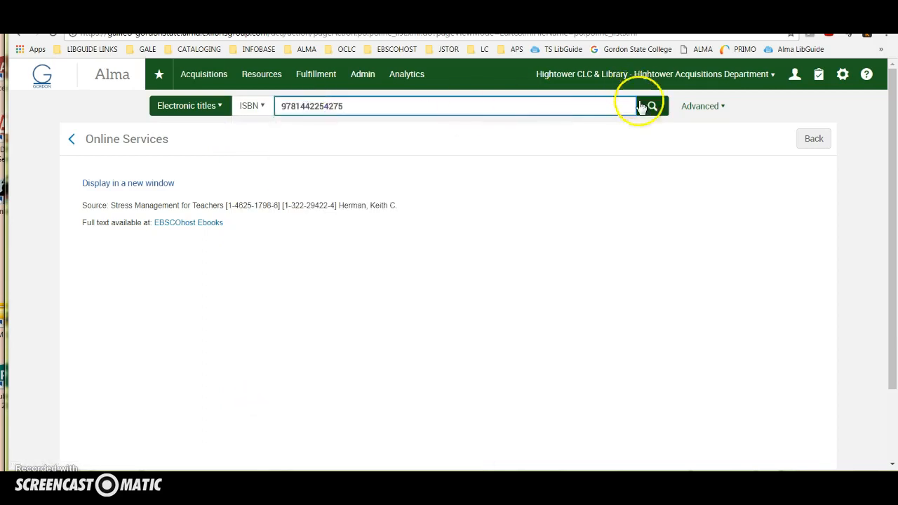
{"action": "left_click", "coordinate": [651, 105]}
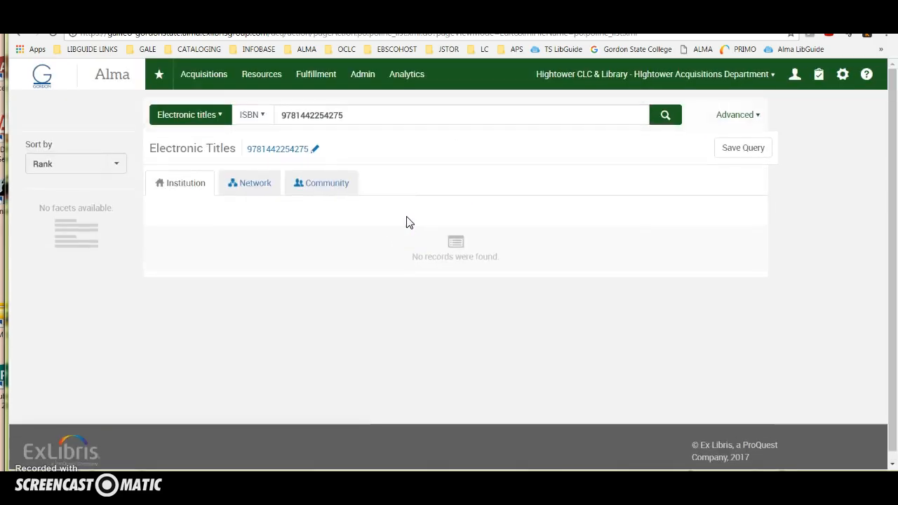
{"action": "left_click", "coordinate": [257, 185]}
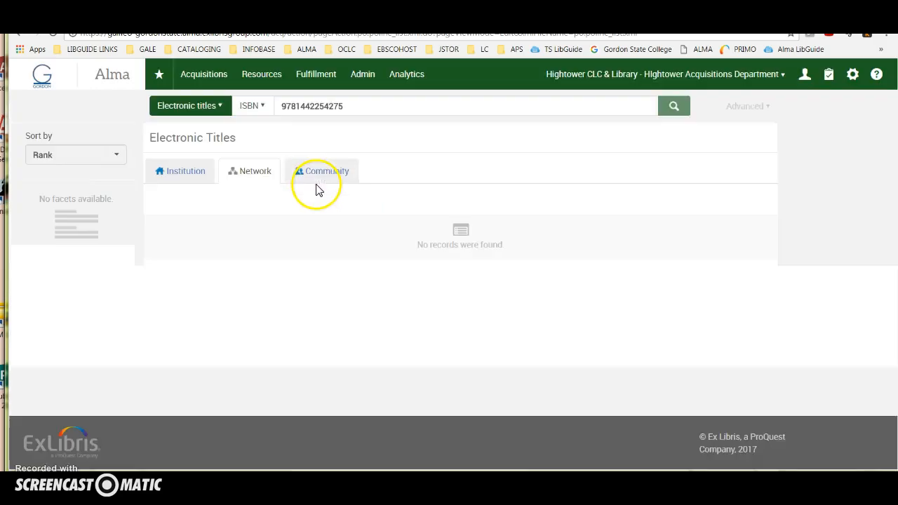
{"action": "left_click", "coordinate": [318, 182]}
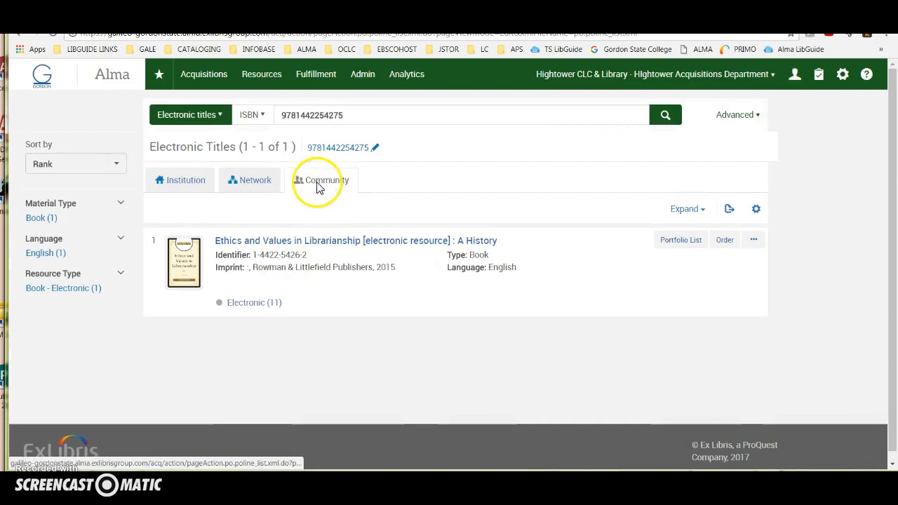
Step: Expand the electronic holdings of Ethics and Values in Librarianship and open its portfolio list
{"action": "left_click", "coordinate": [754, 240]}
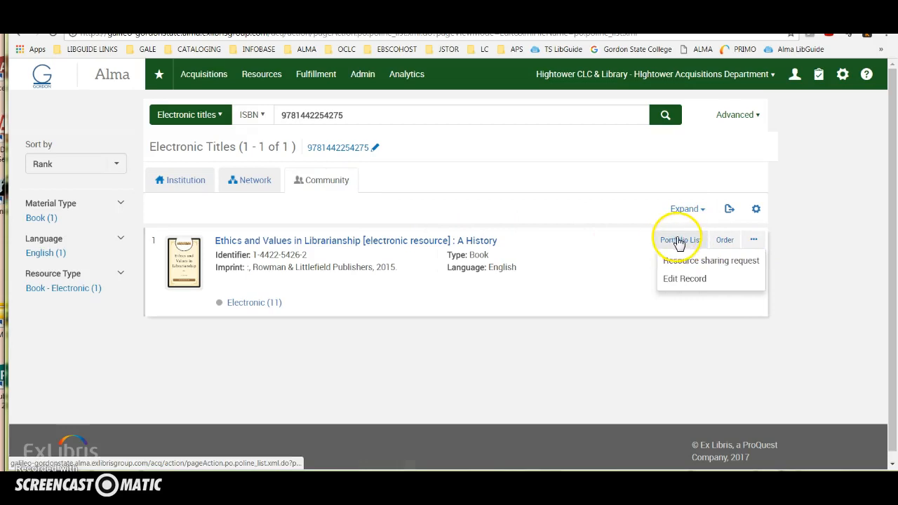
{"action": "left_click", "coordinate": [243, 305]}
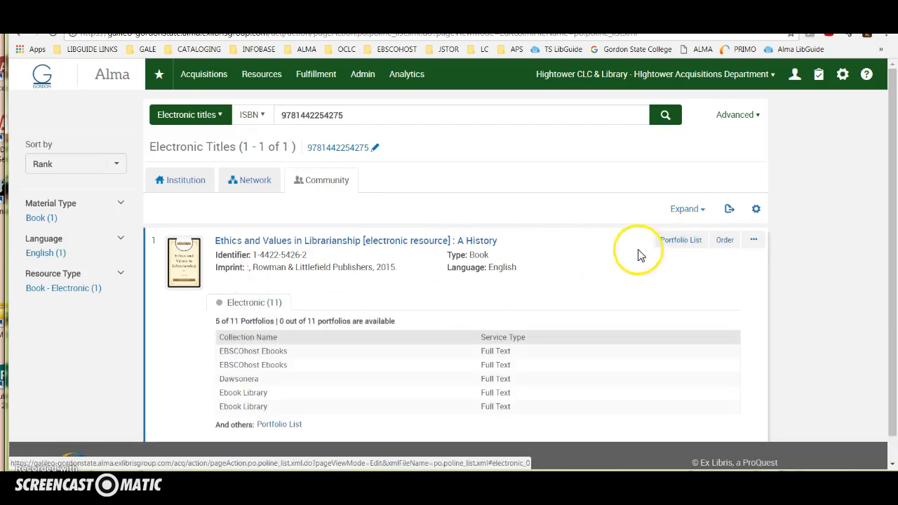
{"action": "left_click", "coordinate": [690, 242]}
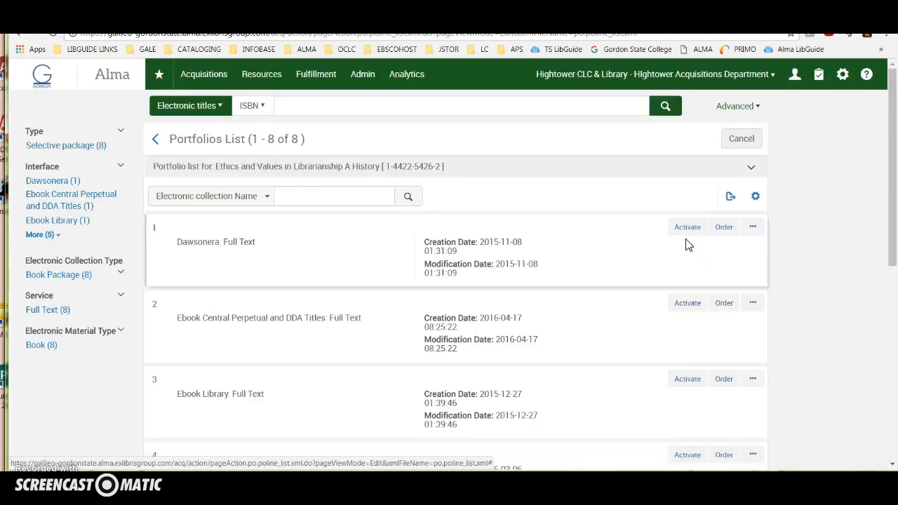
Step: Find the EBSCOhost Ebooks: Full Text portfolio among the listed portfolios and activate it
{"action": "scroll", "coordinate": [322, 330], "scroll_direction": "down", "scroll_amount": 2}
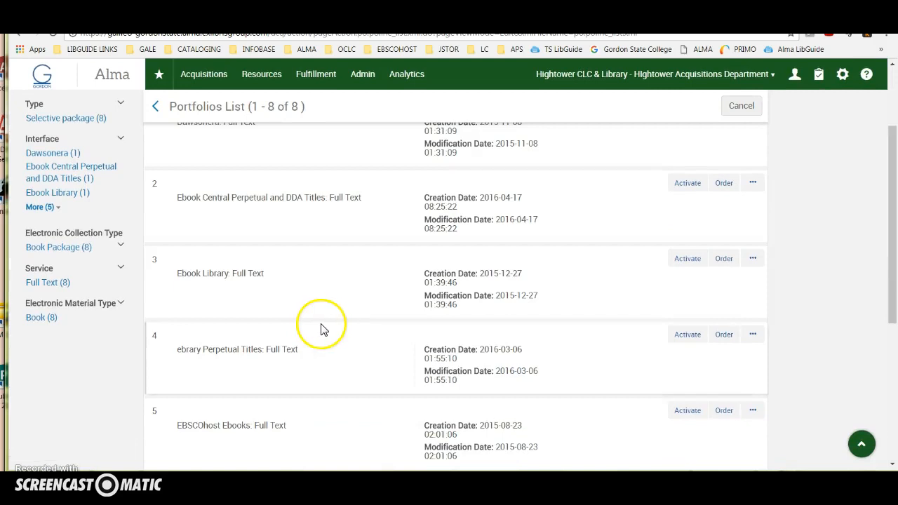
{"action": "scroll", "coordinate": [297, 373], "scroll_direction": "down", "scroll_amount": 1}
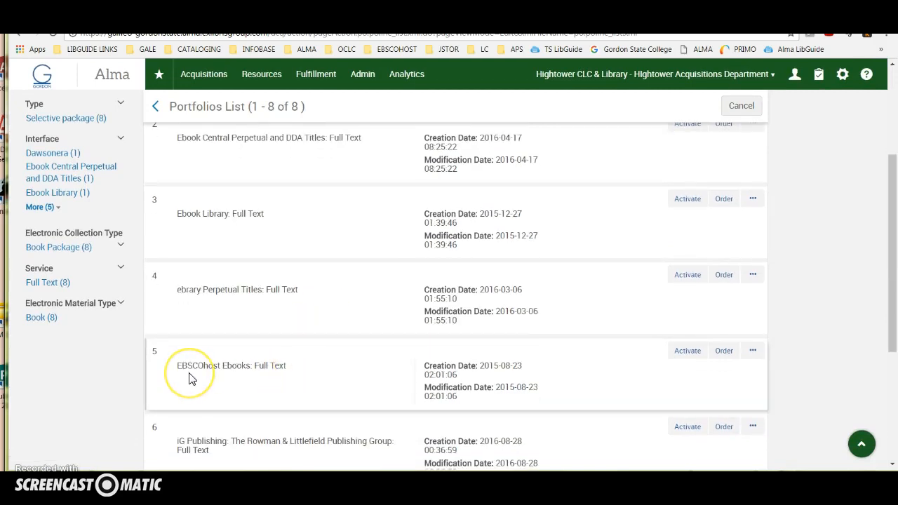
{"action": "scroll", "coordinate": [189, 379], "scroll_direction": "down", "scroll_amount": 2}
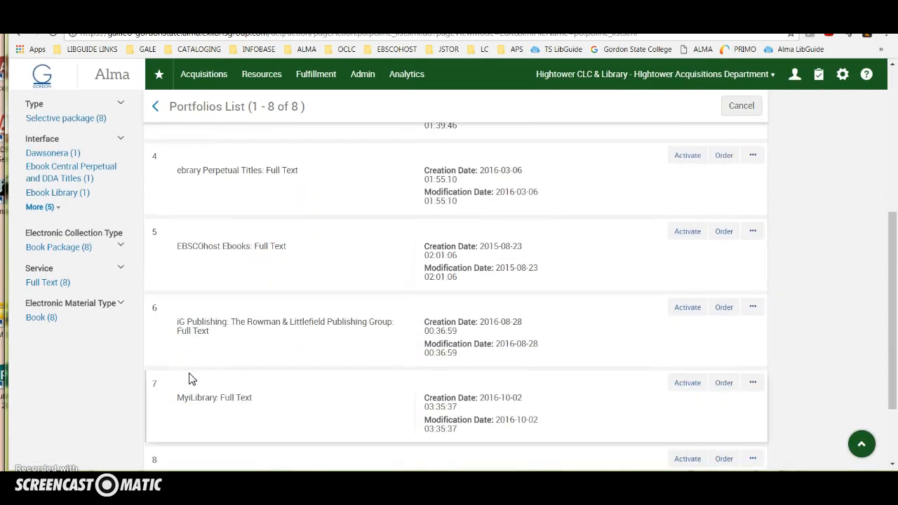
{"action": "scroll", "coordinate": [189, 379], "scroll_direction": "down", "scroll_amount": 2}
{"action": "scroll", "coordinate": [188, 379], "scroll_direction": "up", "scroll_amount": 2}
{"action": "scroll", "coordinate": [189, 379], "scroll_direction": "up", "scroll_amount": 1}
{"action": "left_click", "coordinate": [214, 340]}
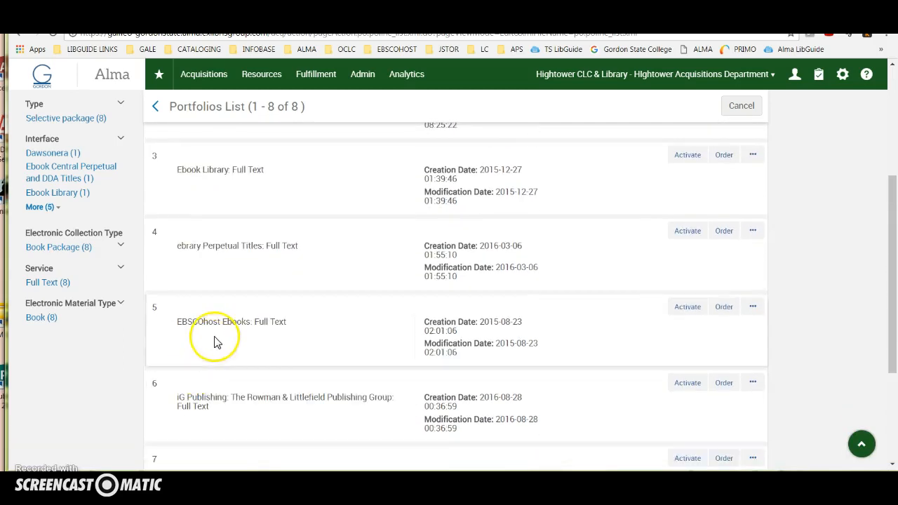
{"action": "scroll", "coordinate": [216, 342], "scroll_direction": "up", "scroll_amount": 3}
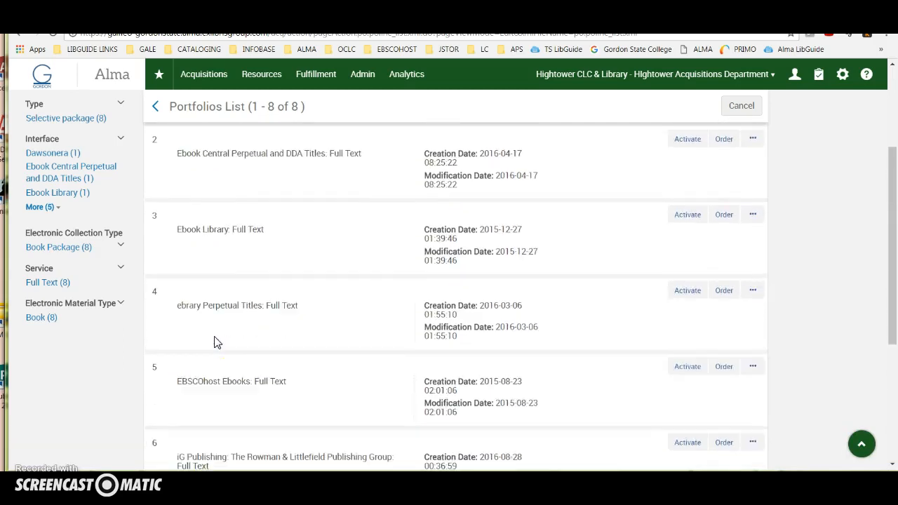
{"action": "scroll", "coordinate": [217, 342], "scroll_direction": "down", "scroll_amount": 3}
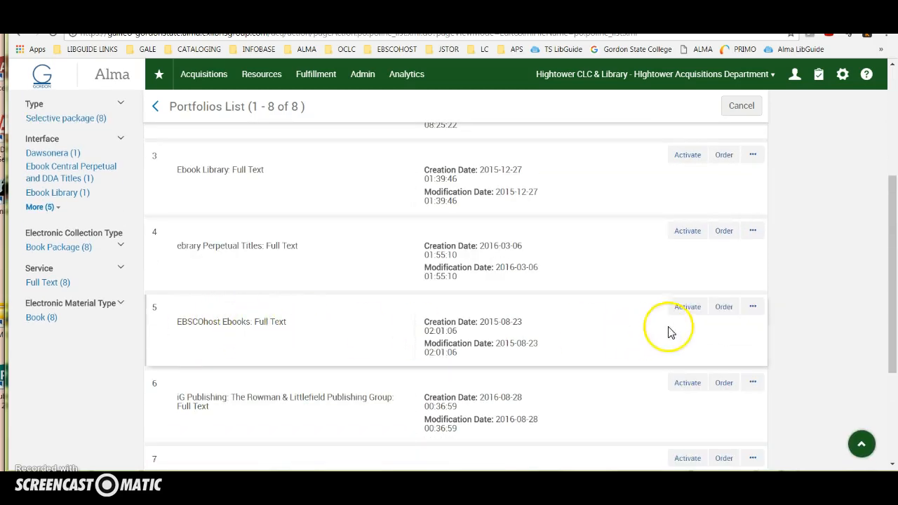
{"action": "left_click", "coordinate": [687, 306]}
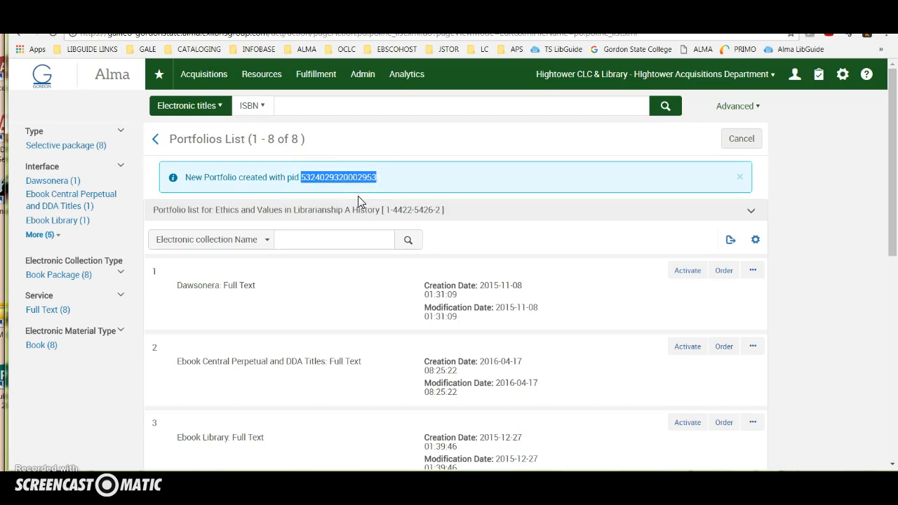
{"action": "left_click", "coordinate": [213, 109]}
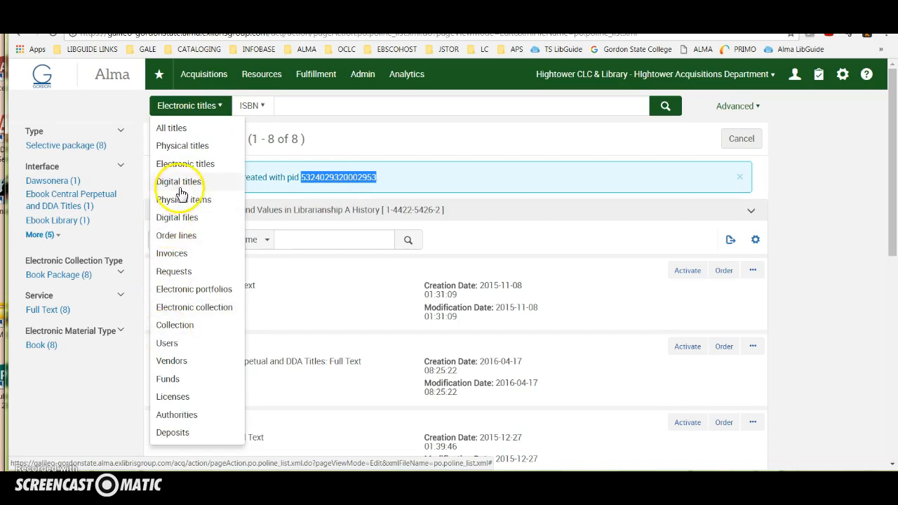
{"action": "left_click", "coordinate": [186, 318]}
{"action": "scroll", "coordinate": [181, 374], "scroll_direction": "down", "scroll_amount": 2}
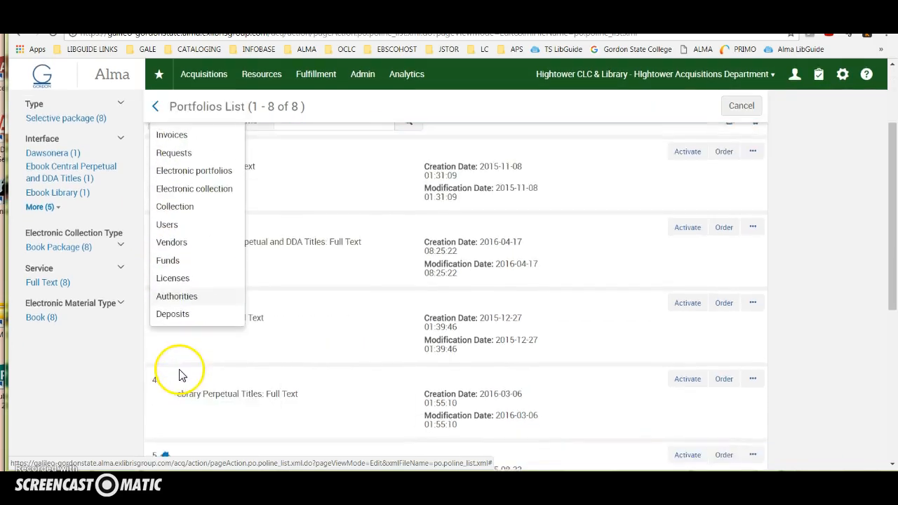
{"action": "scroll", "coordinate": [181, 366], "scroll_direction": "up", "scroll_amount": 2}
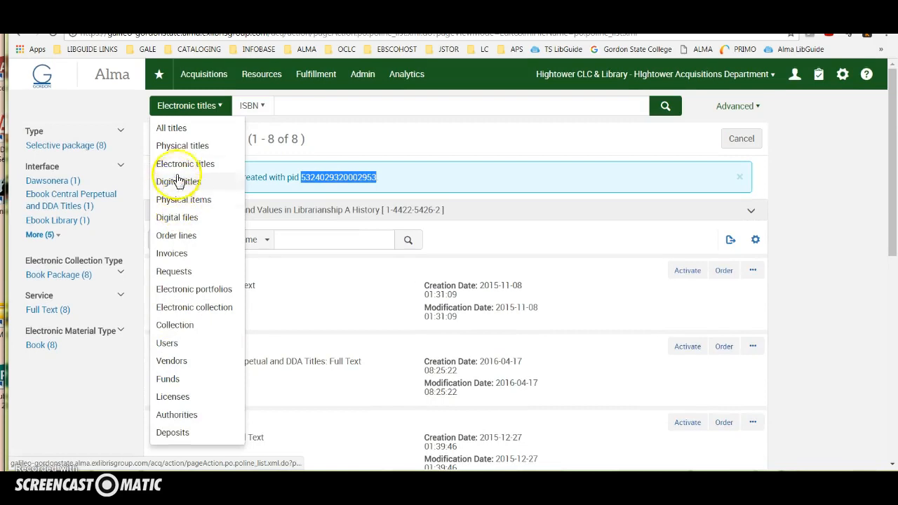
{"action": "left_click", "coordinate": [177, 165]}
{"action": "left_click", "coordinate": [255, 106]}
{"action": "left_click", "coordinate": [256, 128]}
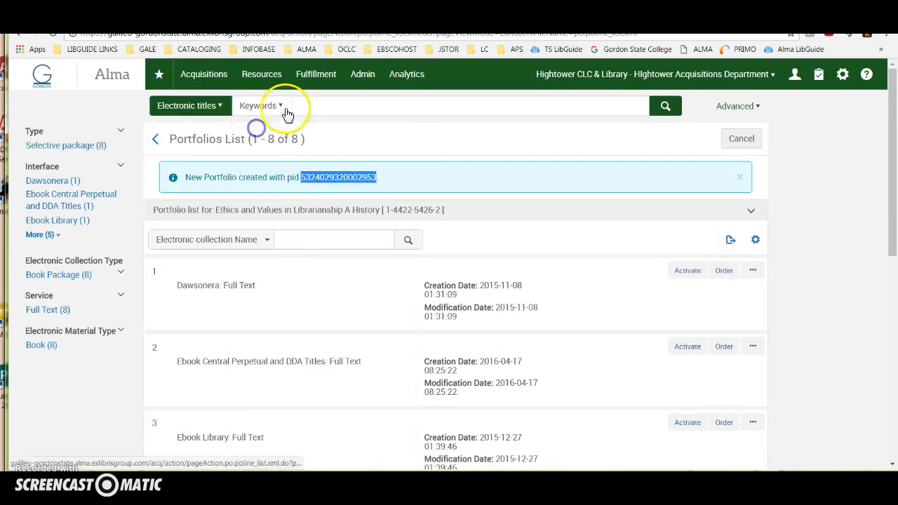
{"action": "left_click", "coordinate": [314, 105]}
{"action": "key", "text": "ctrl+v"}
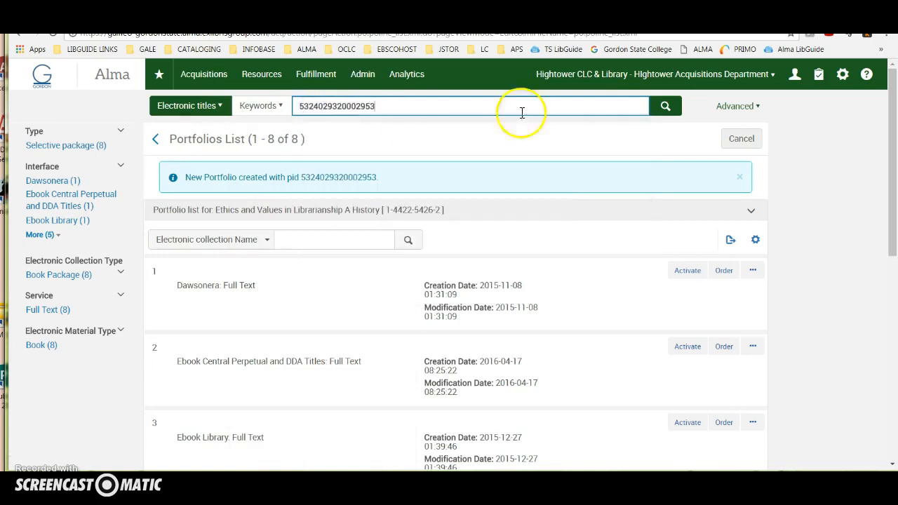
{"action": "left_click", "coordinate": [663, 107]}
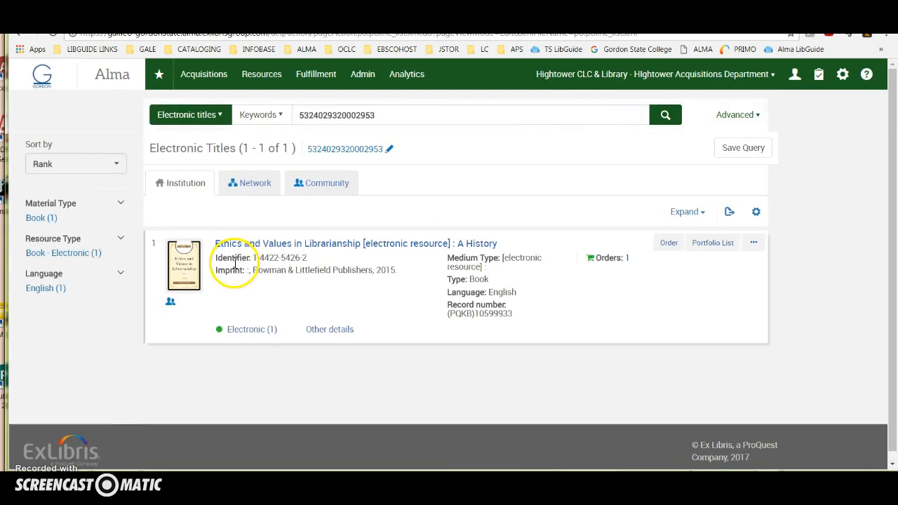
Step: Display View It for the Institution zone record and follow its EBSCOhost Ebooks full-text link
{"action": "left_click", "coordinate": [174, 186]}
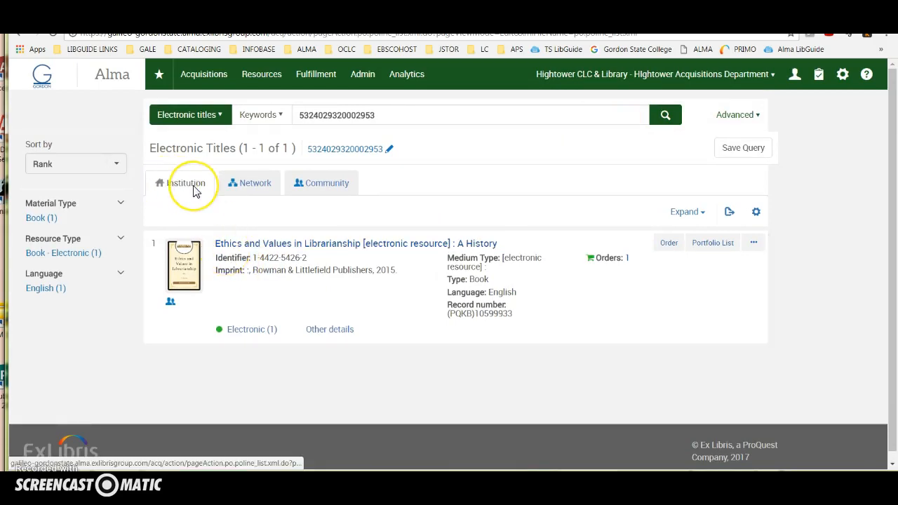
{"action": "left_click", "coordinate": [243, 336]}
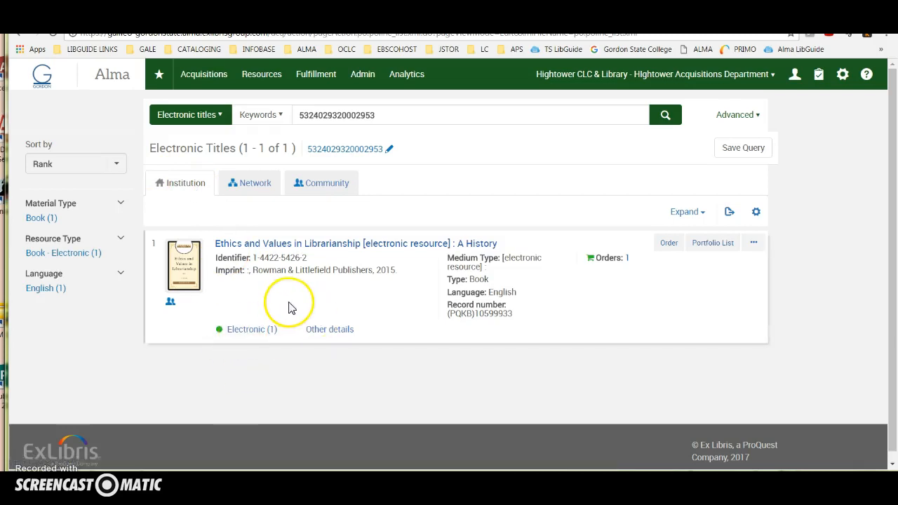
{"action": "left_click", "coordinate": [755, 245]}
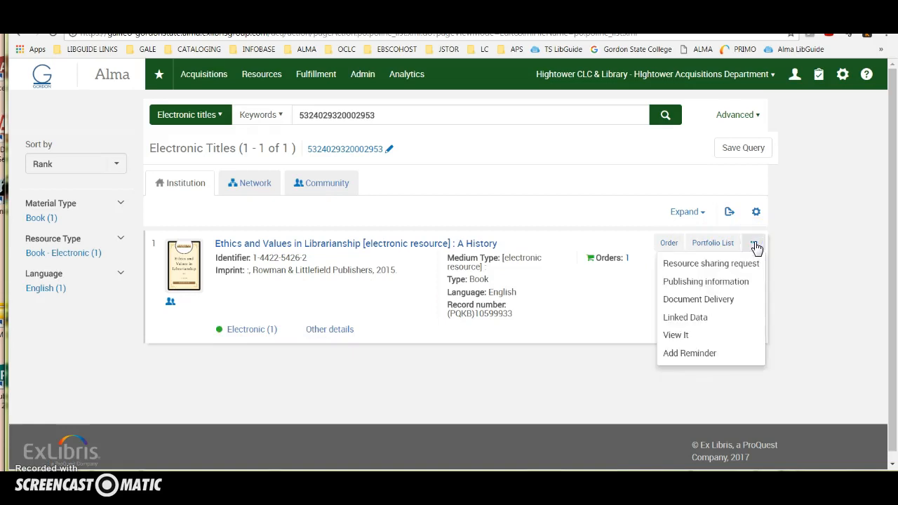
{"action": "left_click", "coordinate": [676, 337]}
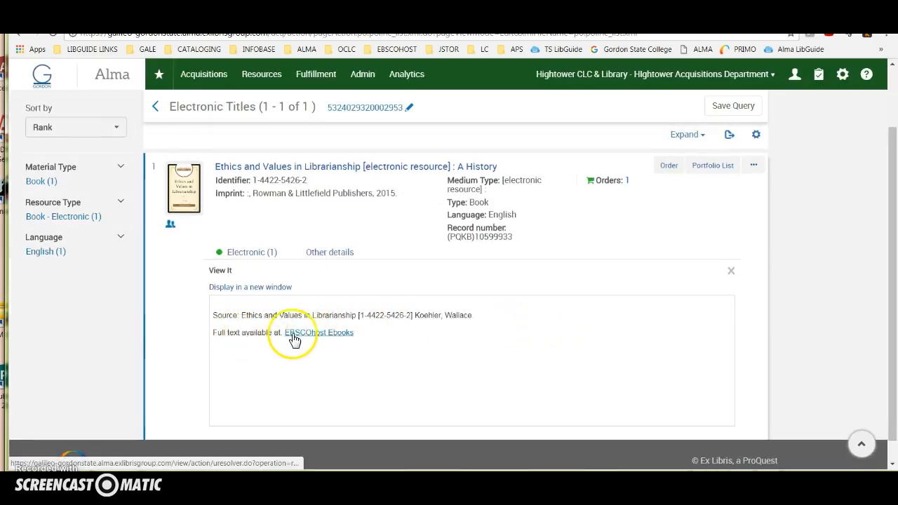
{"action": "left_click", "coordinate": [324, 337]}
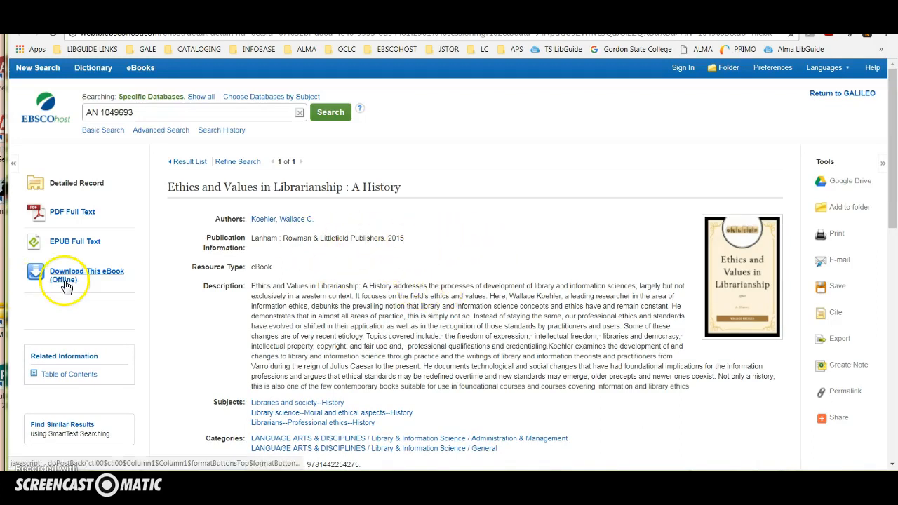
Step: Open the e-book's PDF full text, zoom out and browse its pages to test access
{"action": "left_click", "coordinate": [65, 215]}
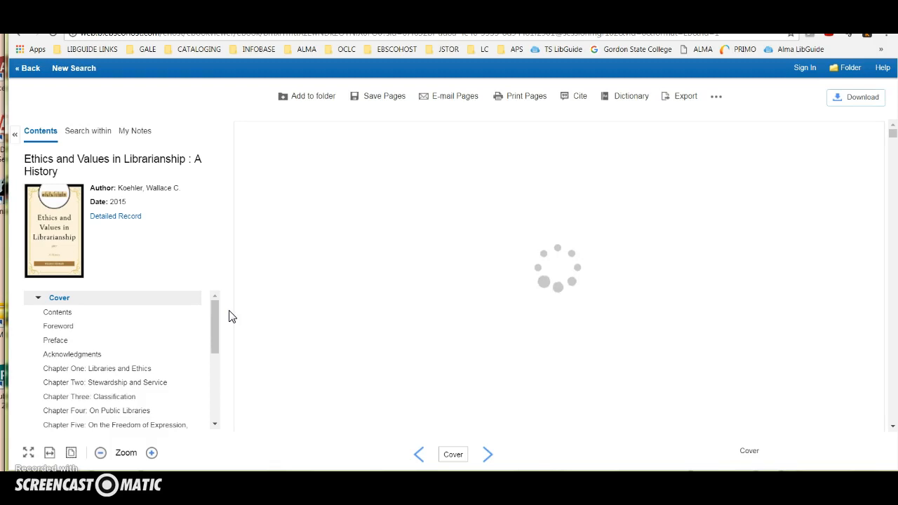
{"action": "scroll", "coordinate": [333, 318], "scroll_direction": "down", "scroll_amount": 5}
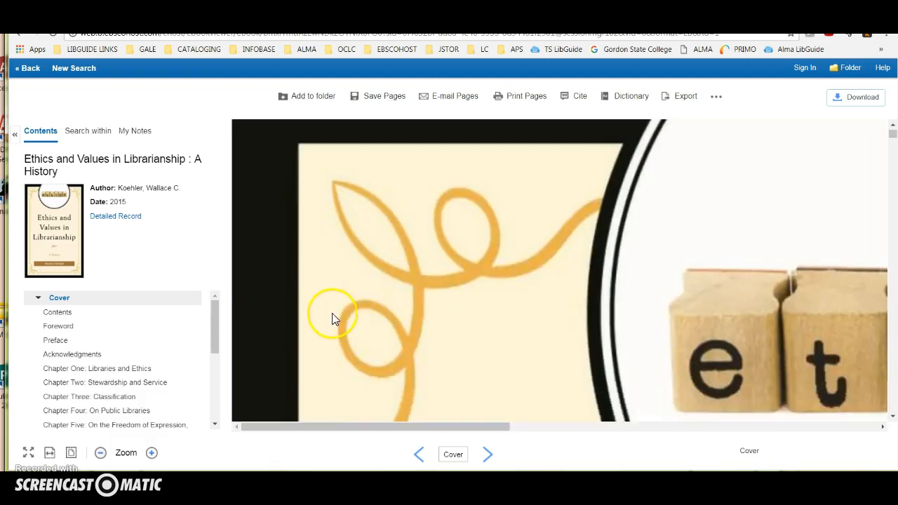
{"action": "scroll", "coordinate": [367, 320], "scroll_direction": "down", "scroll_amount": 10}
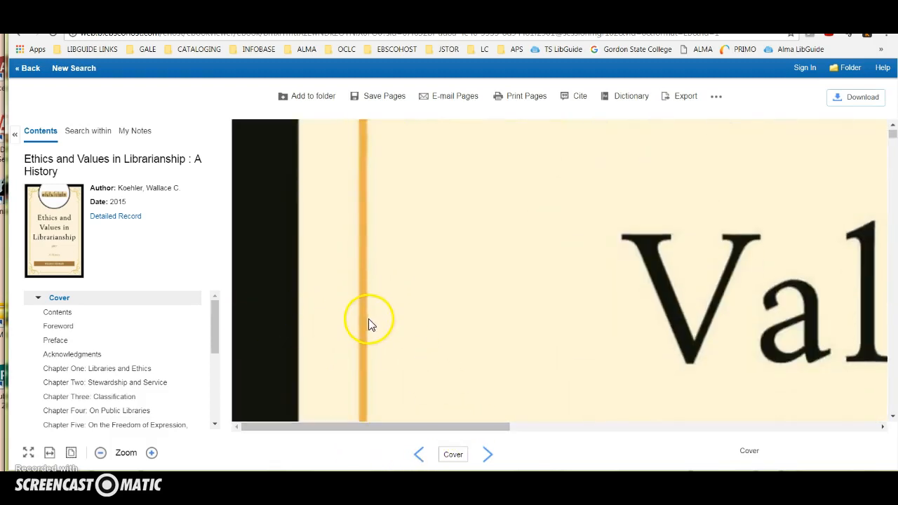
{"action": "left_click", "coordinate": [100, 453]}
{"action": "double_click", "coordinate": [100, 454]}
{"action": "left_click", "coordinate": [101, 453]}
{"action": "scroll", "coordinate": [358, 299], "scroll_direction": "down", "scroll_amount": 10}
{"action": "scroll", "coordinate": [360, 300], "scroll_direction": "down", "scroll_amount": 1}
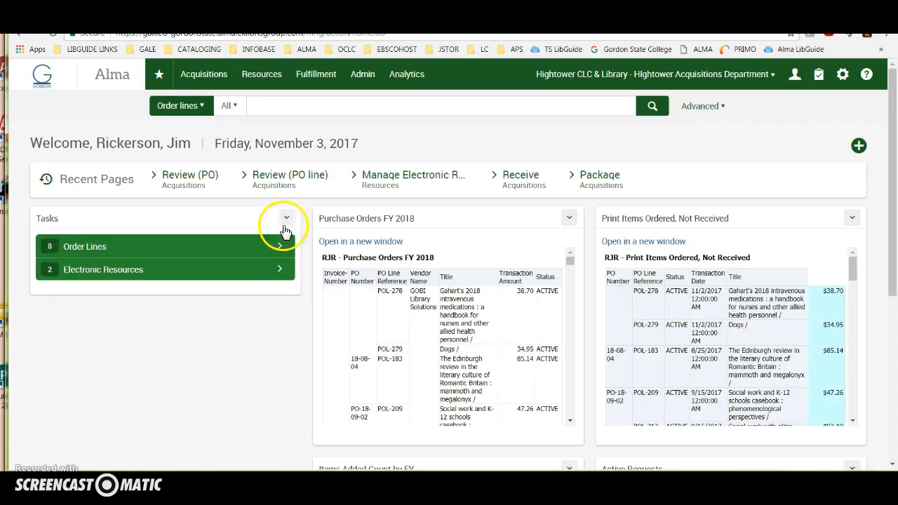
Step: Return to Alma's purchase orders in review and view the GOBI Library Solutions order
{"action": "left_click", "coordinate": [212, 76]}
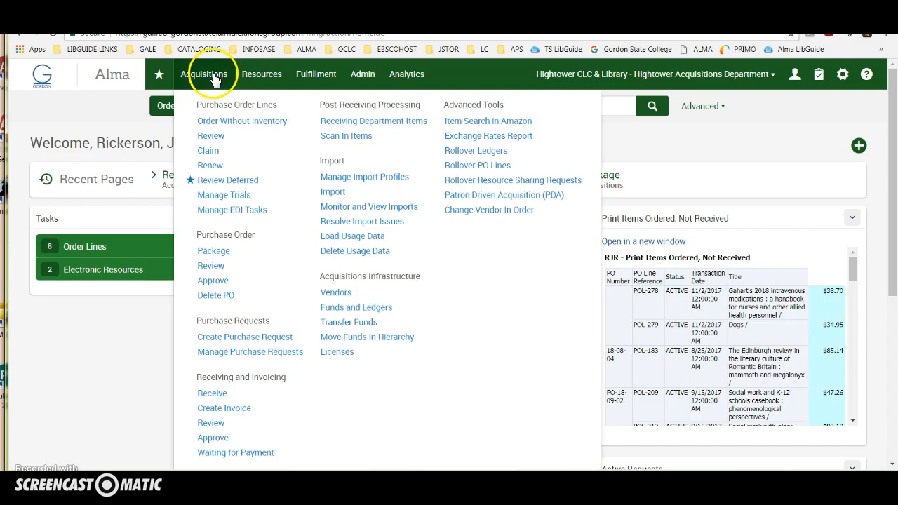
{"action": "left_click", "coordinate": [212, 269]}
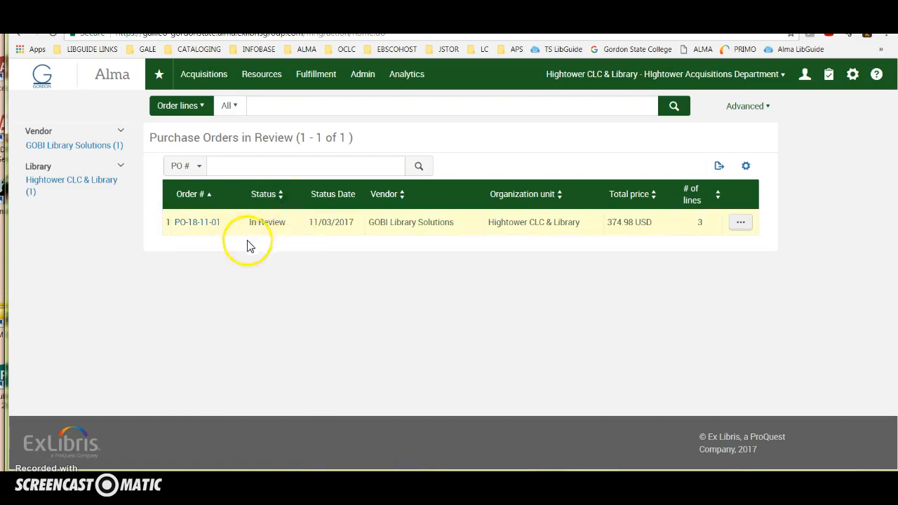
{"action": "left_click", "coordinate": [742, 225]}
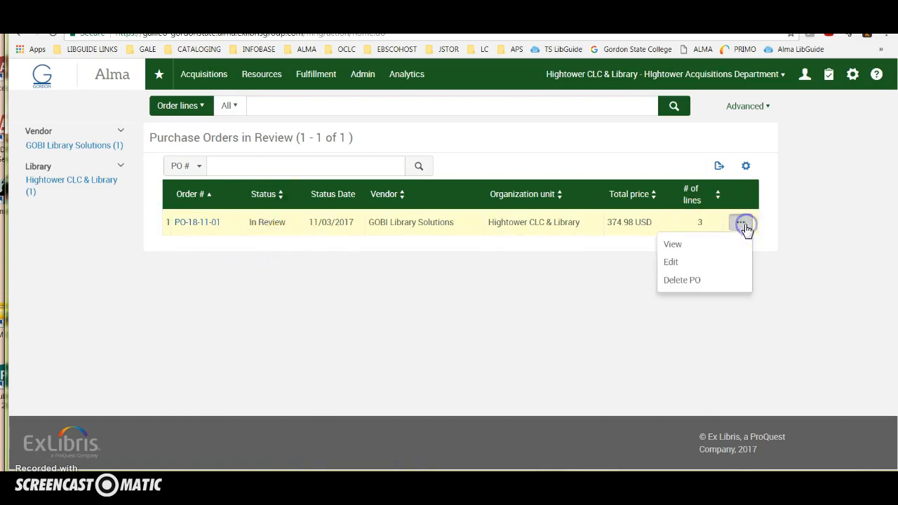
{"action": "left_click", "coordinate": [672, 245]}
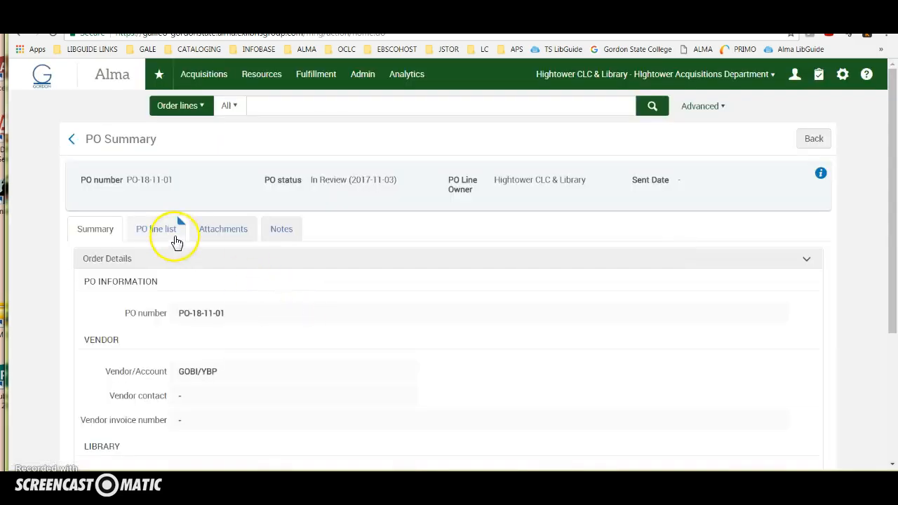
Step: Open the purchase order's PO line list and check the activation status of each e-book line
{"action": "left_click", "coordinate": [160, 235]}
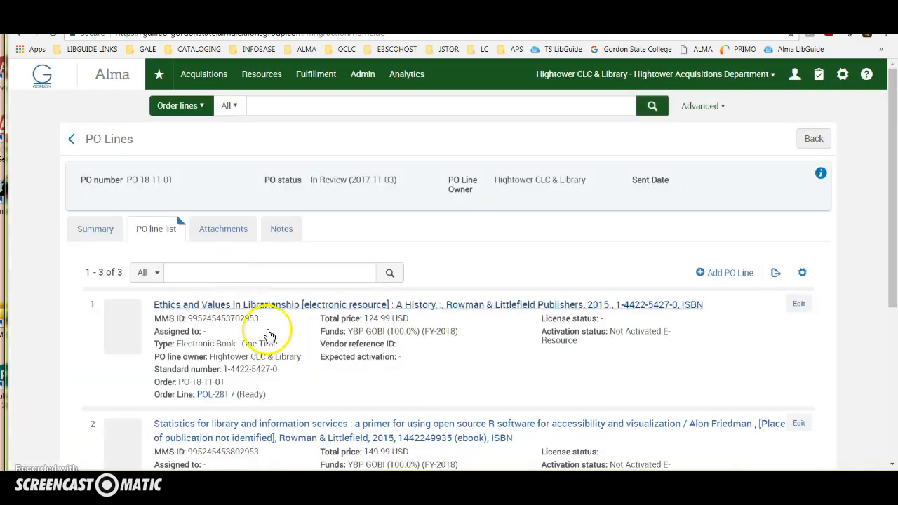
{"action": "scroll", "coordinate": [268, 335], "scroll_direction": "down", "scroll_amount": 1}
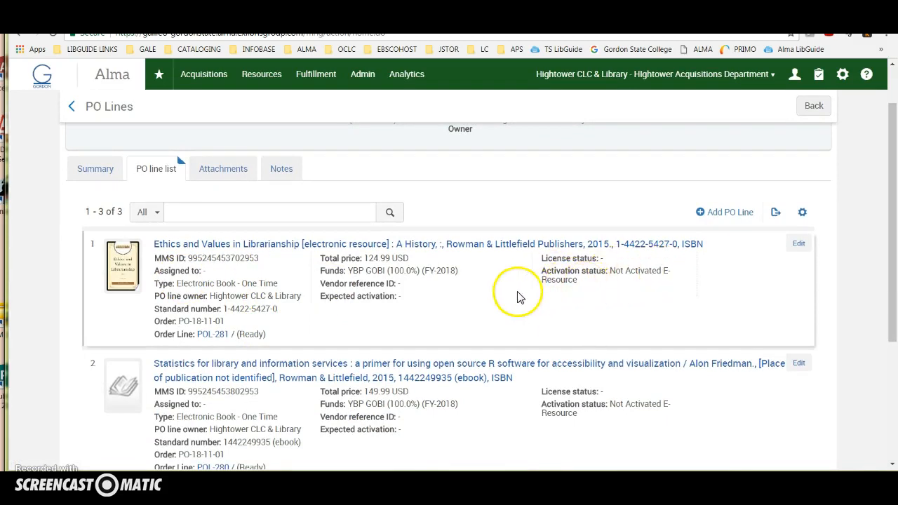
{"action": "scroll", "coordinate": [512, 302], "scroll_direction": "down", "scroll_amount": 3}
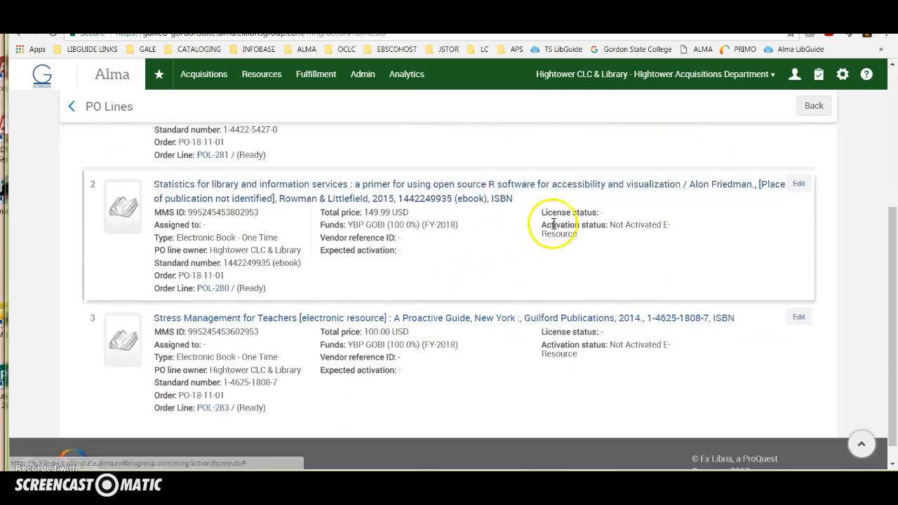